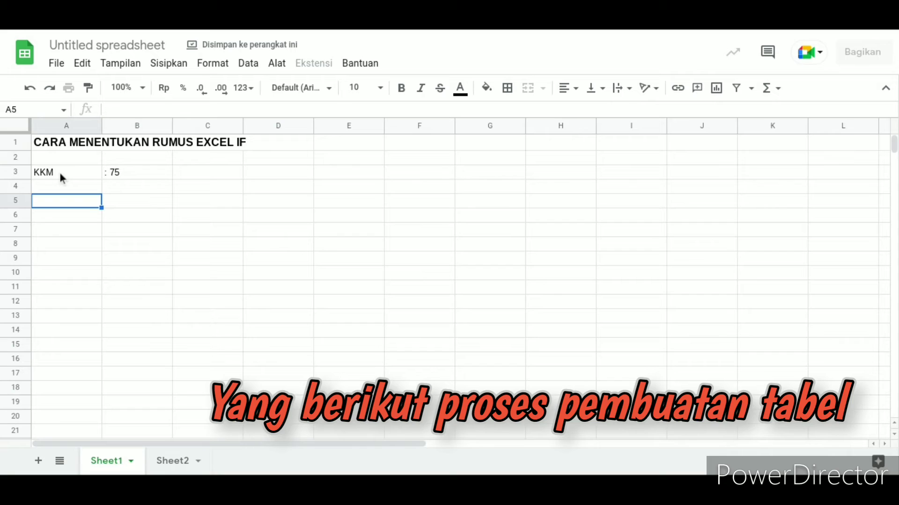
Enter the headers NO, NAMA and NOMOR SOAL / SKOR PEROLEHAN in cells A5, B5 and C5
{"action": "type", "text": "NO"}
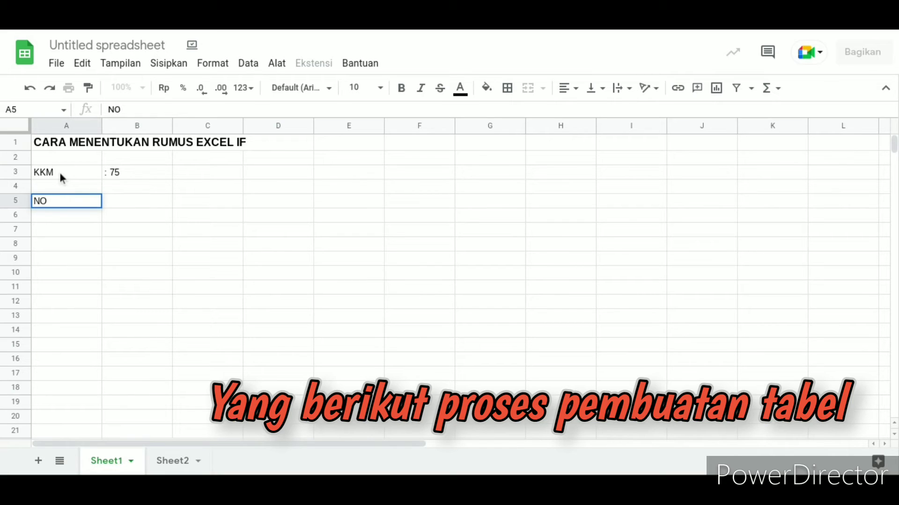
{"action": "key", "text": "Tab"}
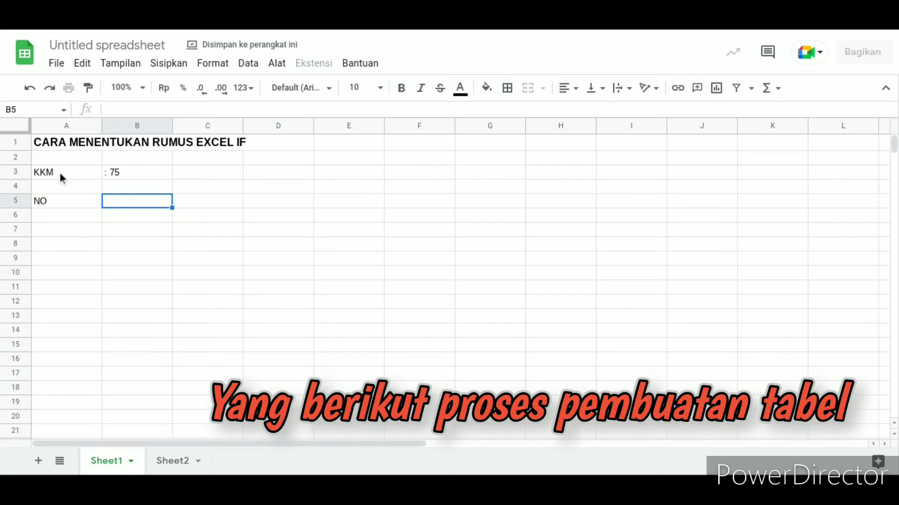
{"action": "type", "text": "NAMA"}
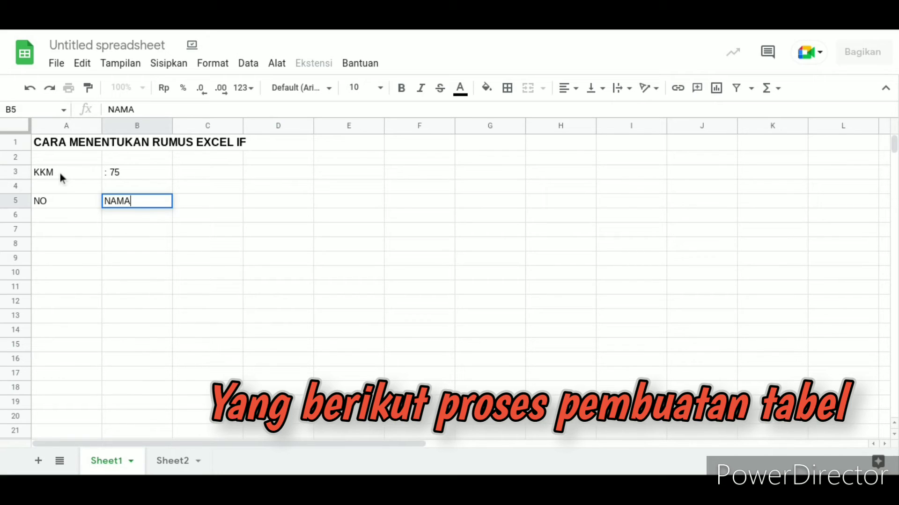
{"action": "key", "text": "Tab"}
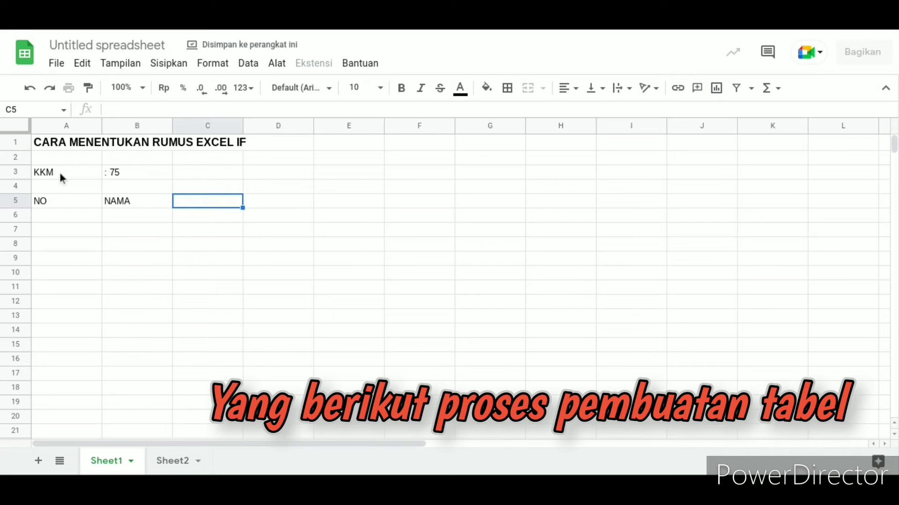
{"action": "type", "text": "S"}
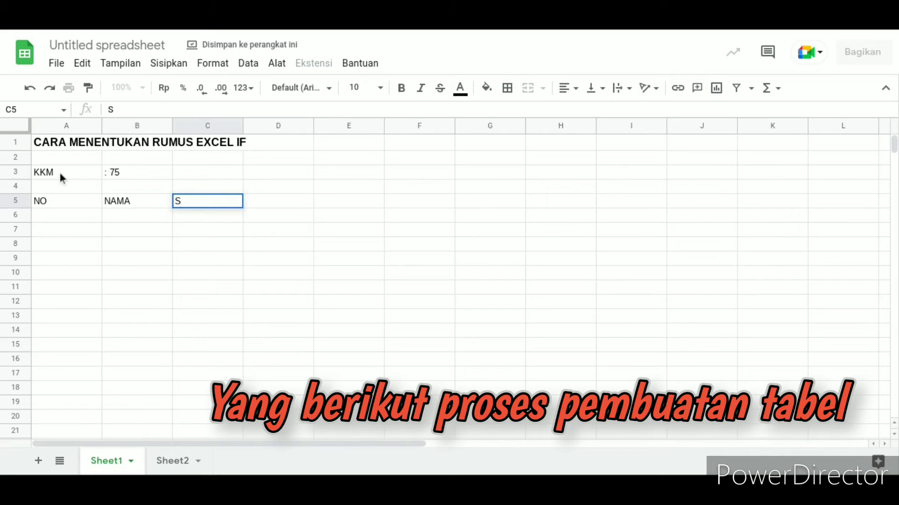
{"action": "key", "text": "BackSpace"}
{"action": "type", "text": "NOM"}
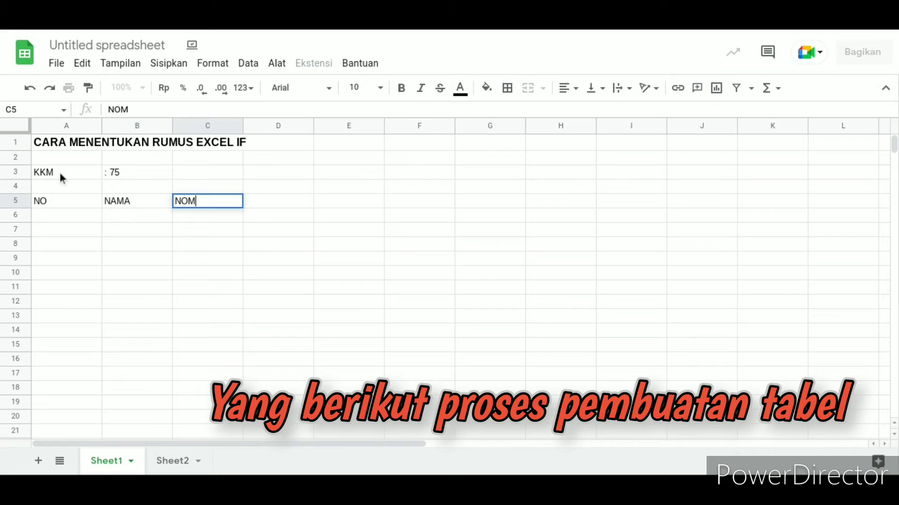
{"action": "type", "text": "OR SOAL / "}
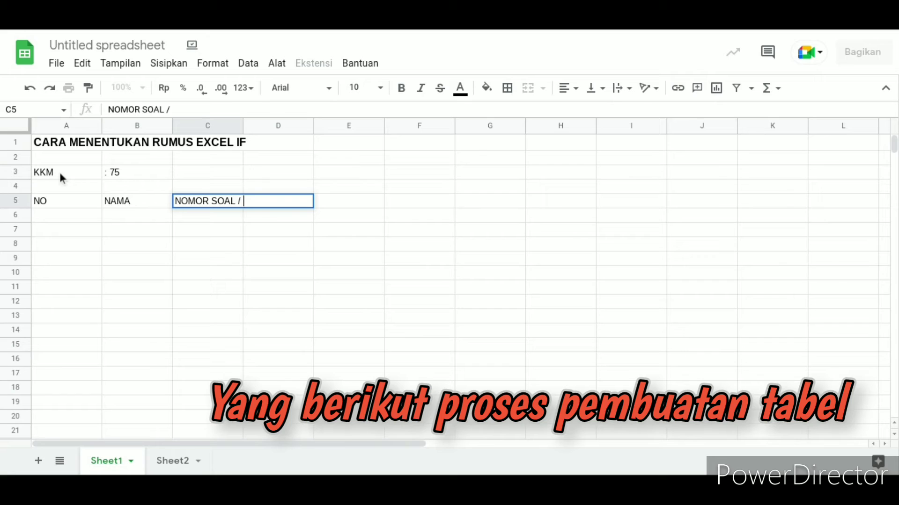
{"action": "type", "text": "SKOR PERO"}
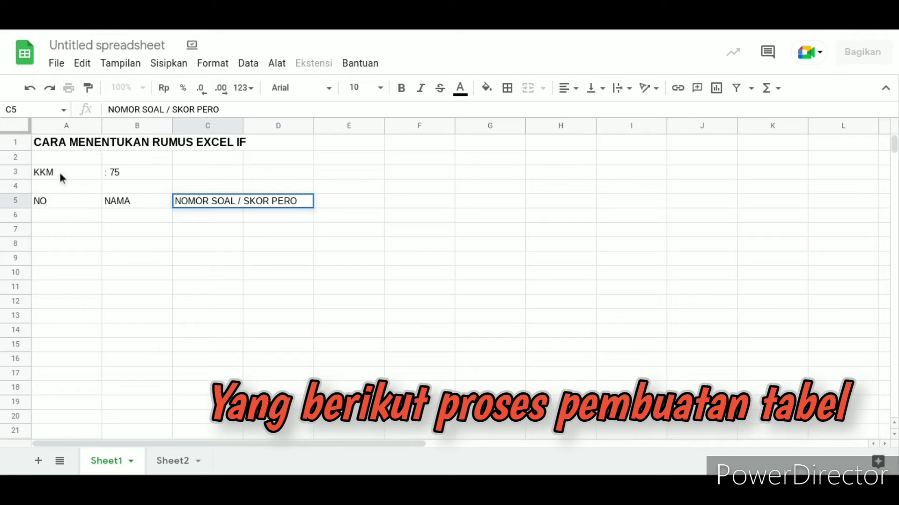
{"action": "type", "text": "LEHAN"}
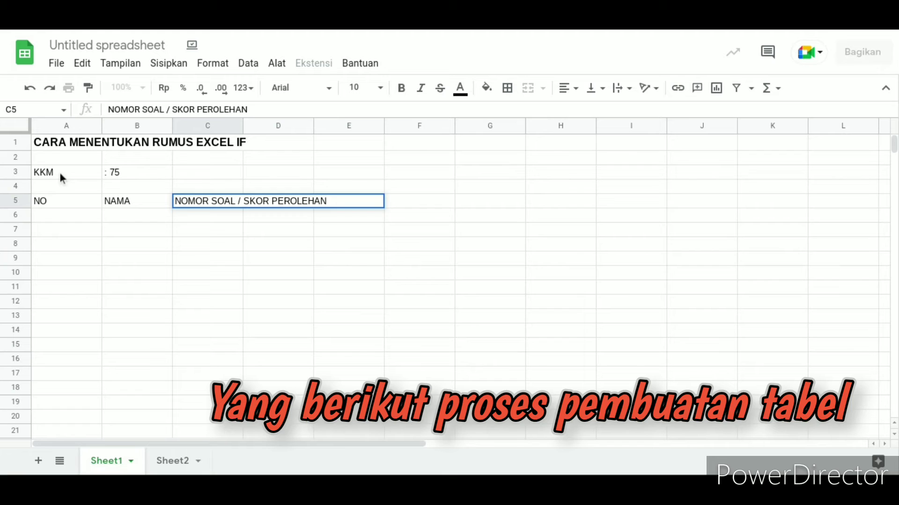
{"action": "key", "text": "Return"}
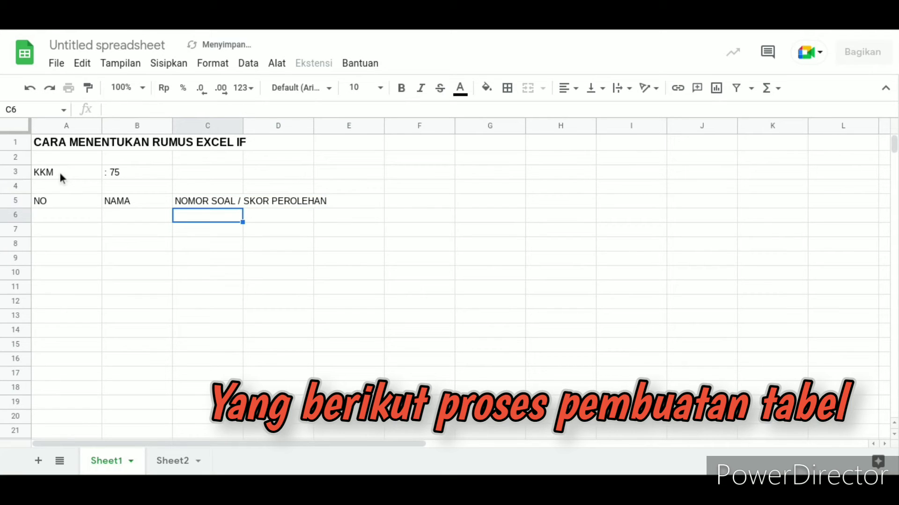
Number the questions 1 to 10 across cells C6 to L6
{"action": "type", "text": "1"}
{"action": "key", "text": "Tab"}
{"action": "type", "text": "2"}
{"action": "key", "text": "Tab"}
{"action": "type", "text": "3"}
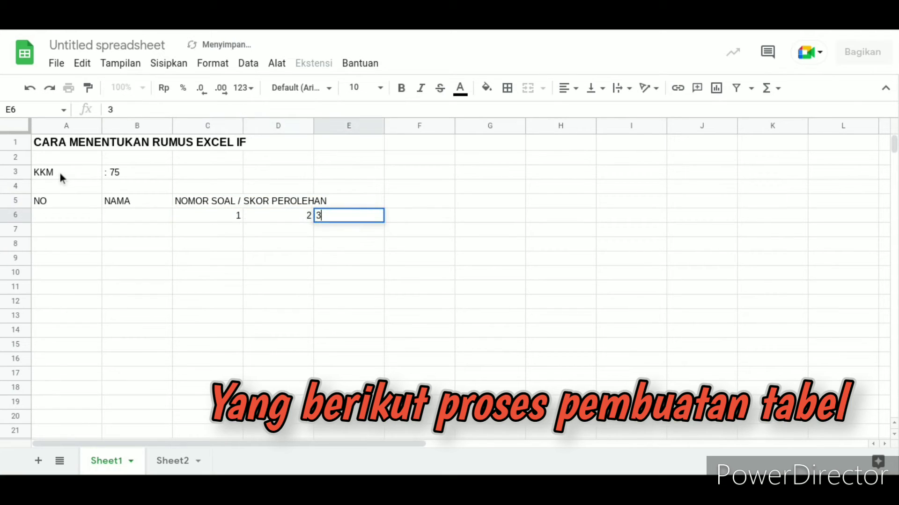
{"action": "key", "text": "Tab"}
{"action": "type", "text": "4"}
{"action": "key", "text": "Tab"}
{"action": "type", "text": "5"}
{"action": "key", "text": "Tab"}
{"action": "type", "text": "6"}
{"action": "key", "text": "Tab"}
{"action": "type", "text": "7"}
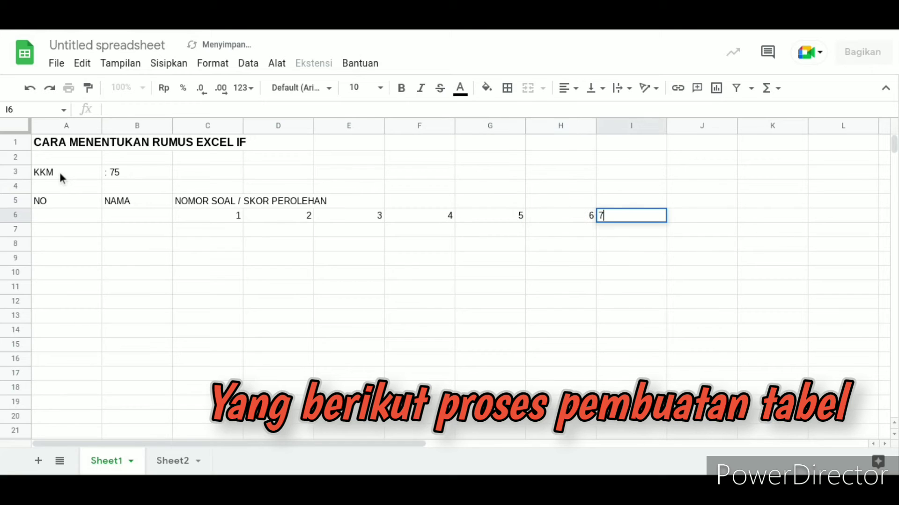
{"action": "key", "text": "Tab"}
{"action": "type", "text": "8"}
{"action": "key", "text": "Tab"}
{"action": "type", "text": "9"}
{"action": "key", "text": "Tab"}
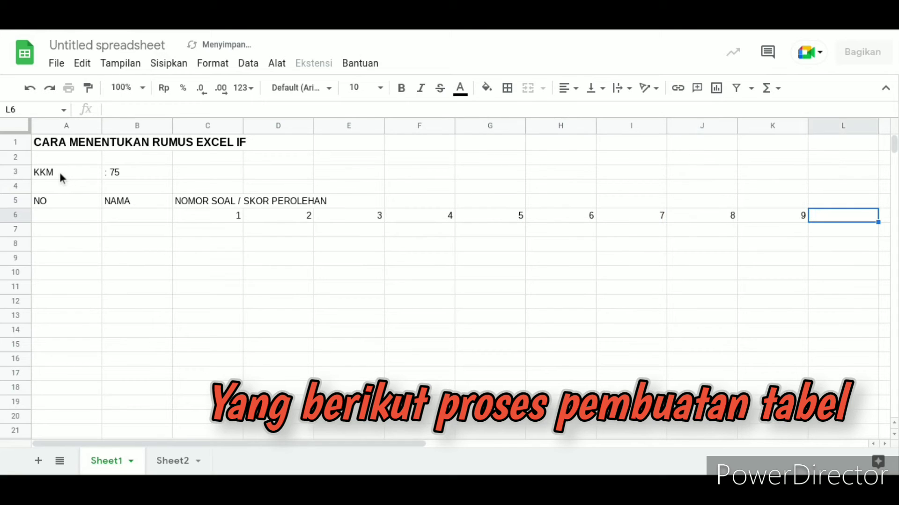
{"action": "type", "text": "10"}
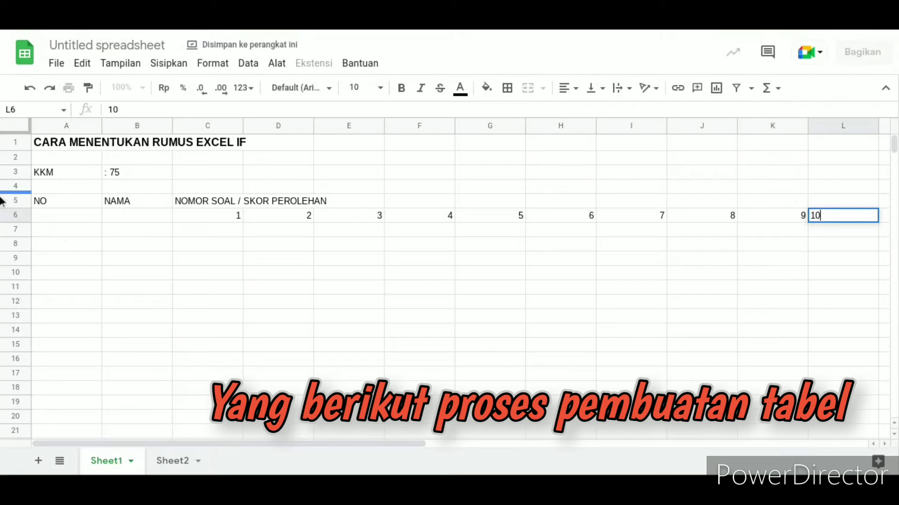
Enter a score of 10 under each question number, from C7 to L7
{"action": "left_click", "coordinate": [219, 232]}
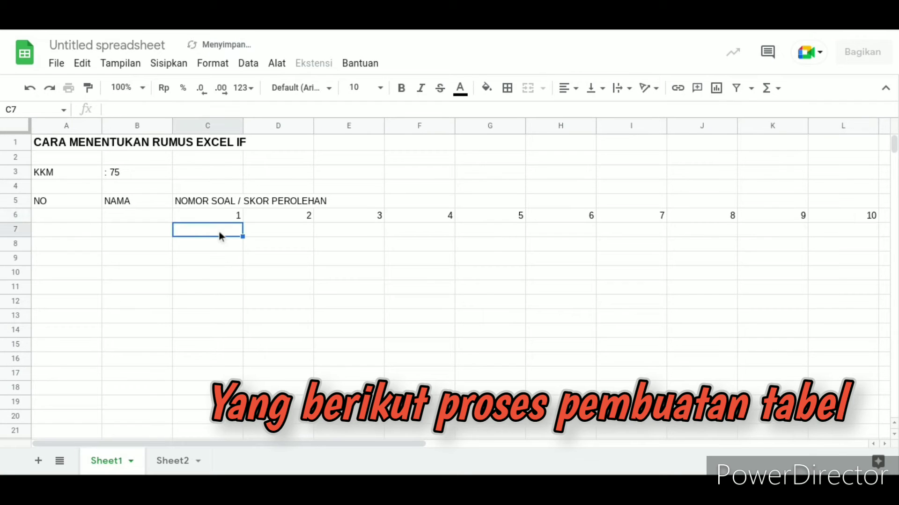
{"action": "type", "text": "10"}
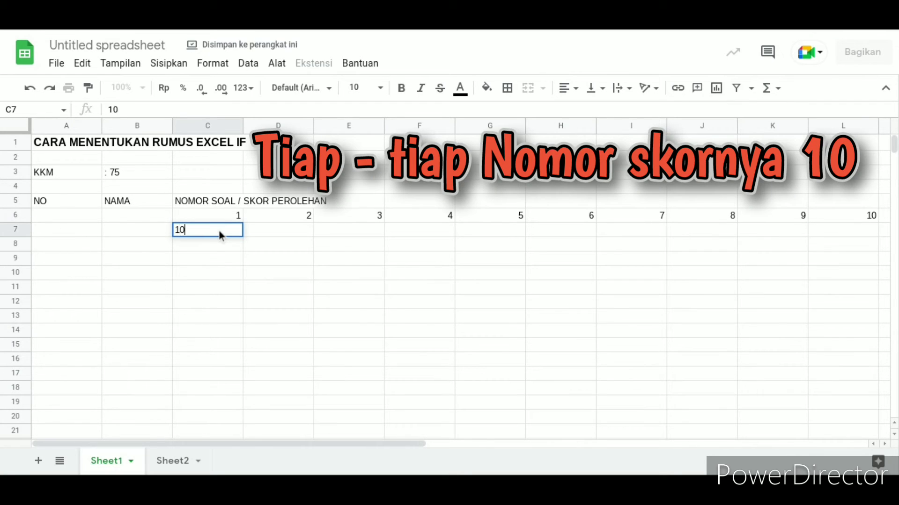
{"action": "key", "text": "Tab"}
{"action": "type", "text": "10"}
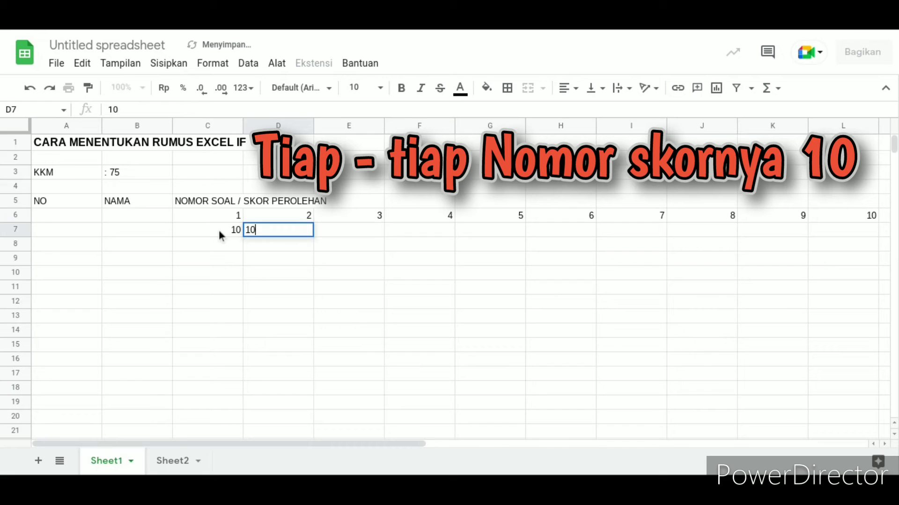
{"action": "key", "text": "Tab"}
{"action": "type", "text": "10"}
{"action": "key", "text": "Tab"}
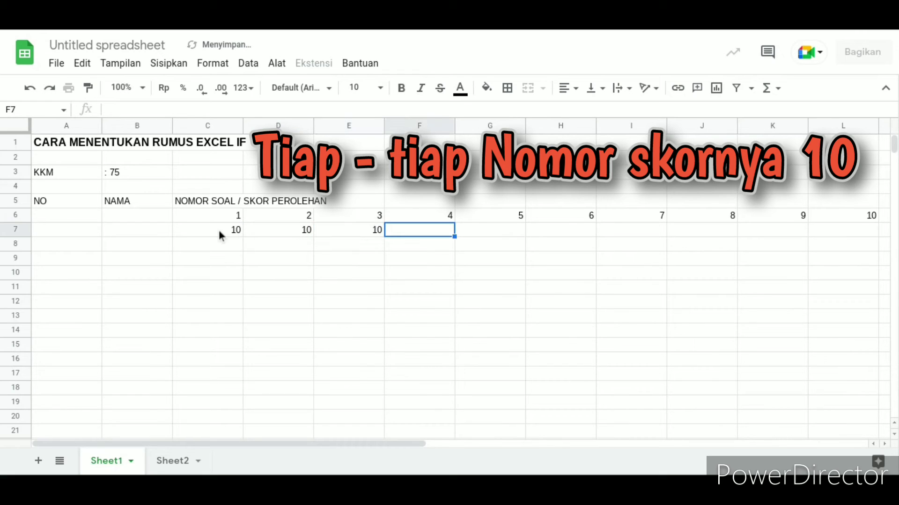
{"action": "type", "text": "10"}
{"action": "key", "text": "Tab"}
{"action": "type", "text": "10"}
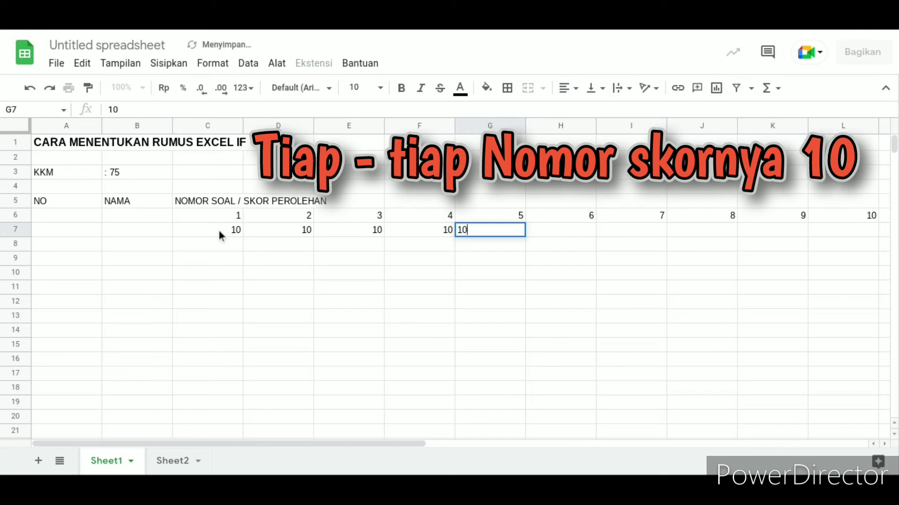
{"action": "key", "text": "Tab"}
{"action": "type", "text": "1"}
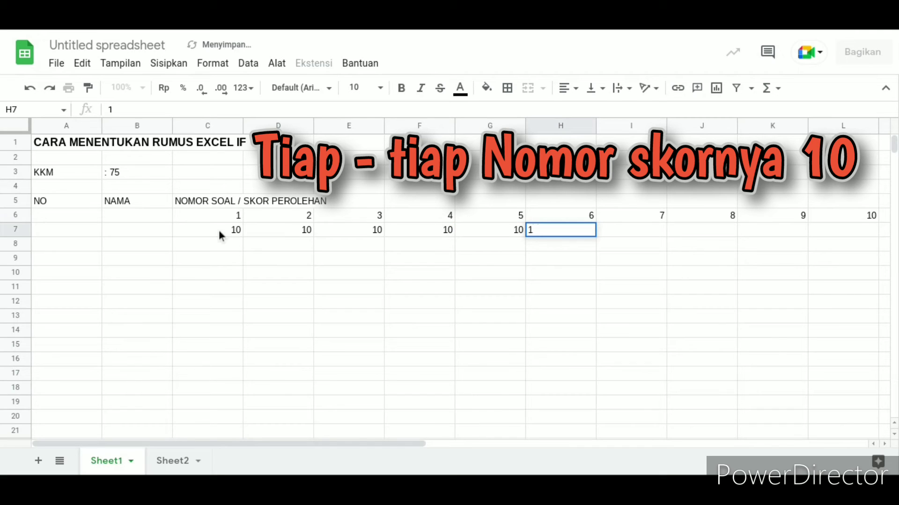
{"action": "type", "text": "0"}
{"action": "key", "text": "Tab"}
{"action": "type", "text": "110"}
{"action": "key", "text": "Tab"}
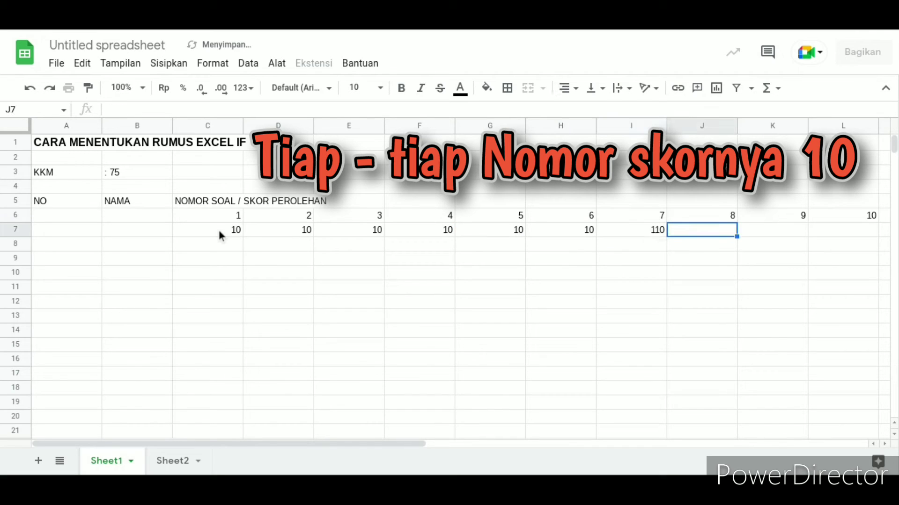
{"action": "key", "text": "Left"}
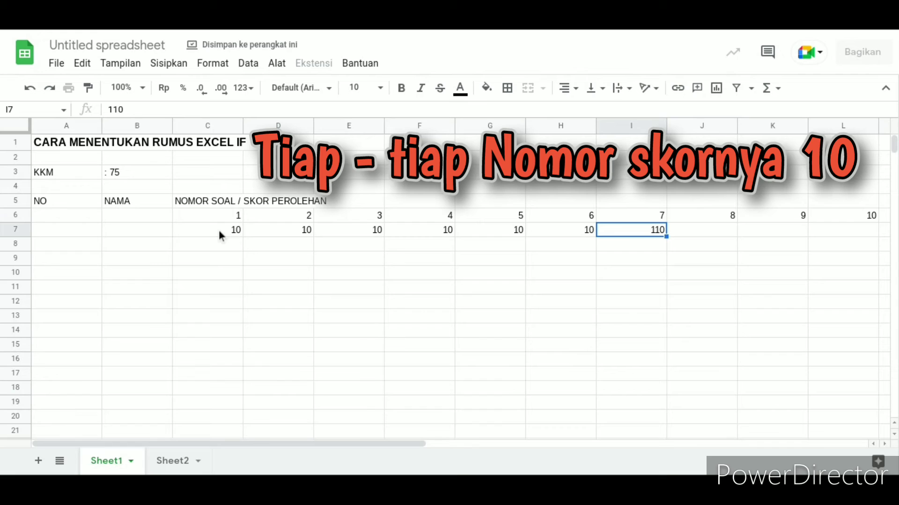
{"action": "type", "text": "10"}
{"action": "key", "text": "Tab"}
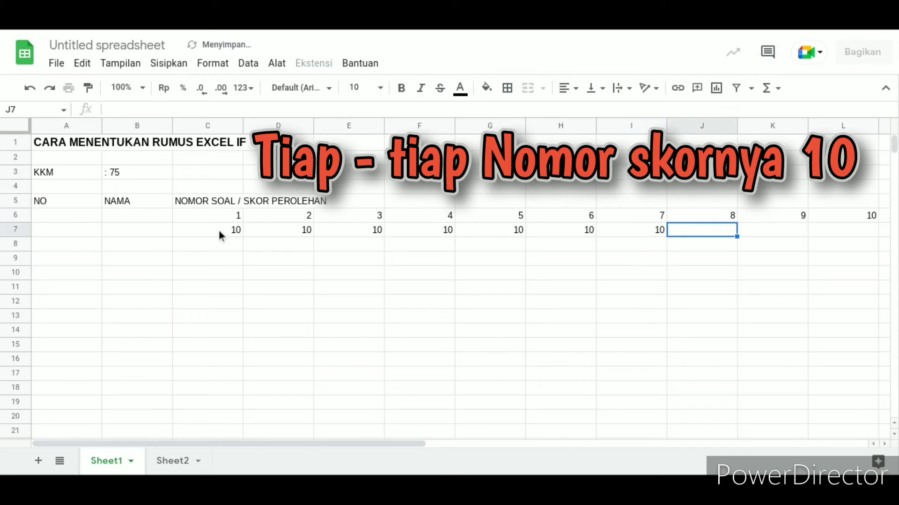
{"action": "type", "text": "10"}
{"action": "key", "text": "Tab"}
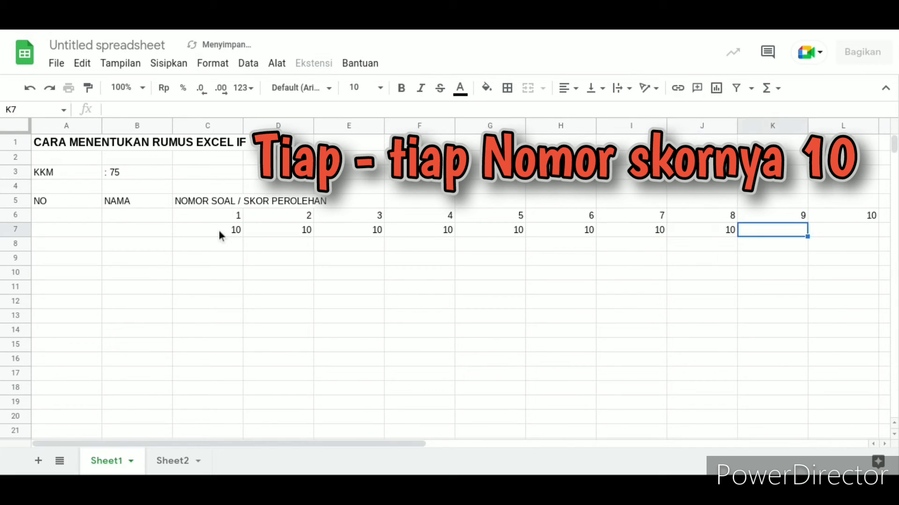
{"action": "type", "text": "10"}
{"action": "key", "text": "Tab"}
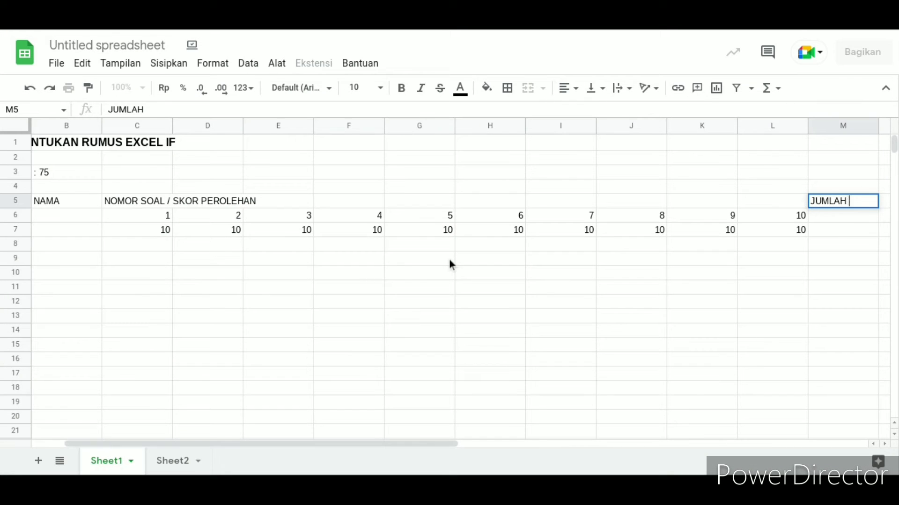
Add the header JUMLAH SKOR in M5 with the value 100 beneath it in M6
{"action": "type", "text": "SKOR"}
{"action": "key", "text": "Return"}
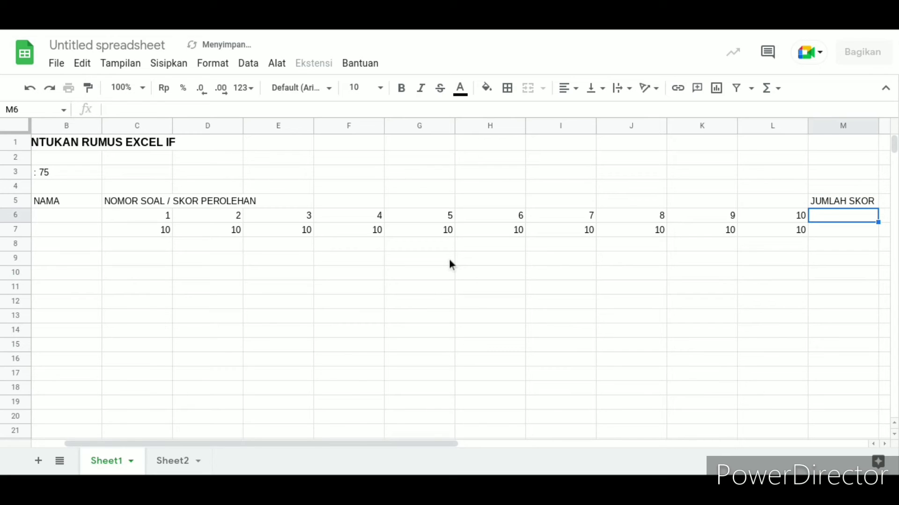
{"action": "type", "text": "100"}
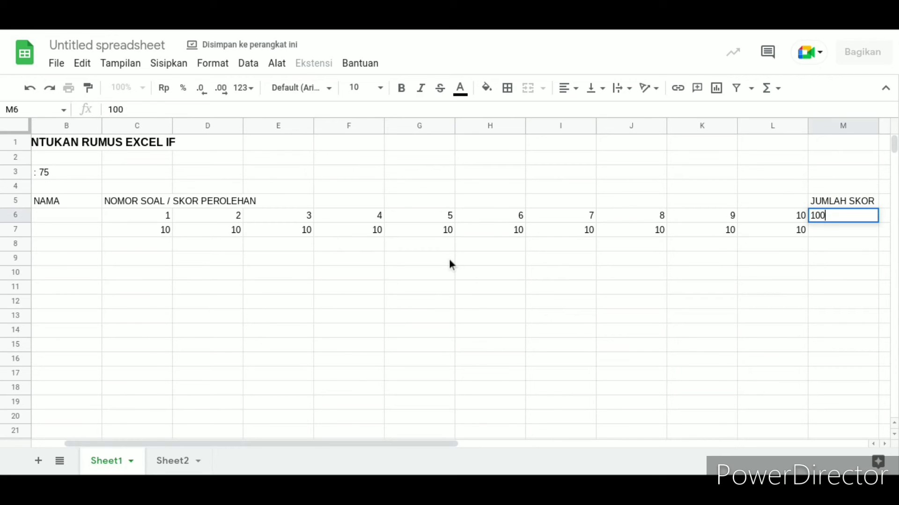
{"action": "key", "text": "Tab"}
Add the header KETERANGAN in cell N5
{"action": "key", "text": "Up"}
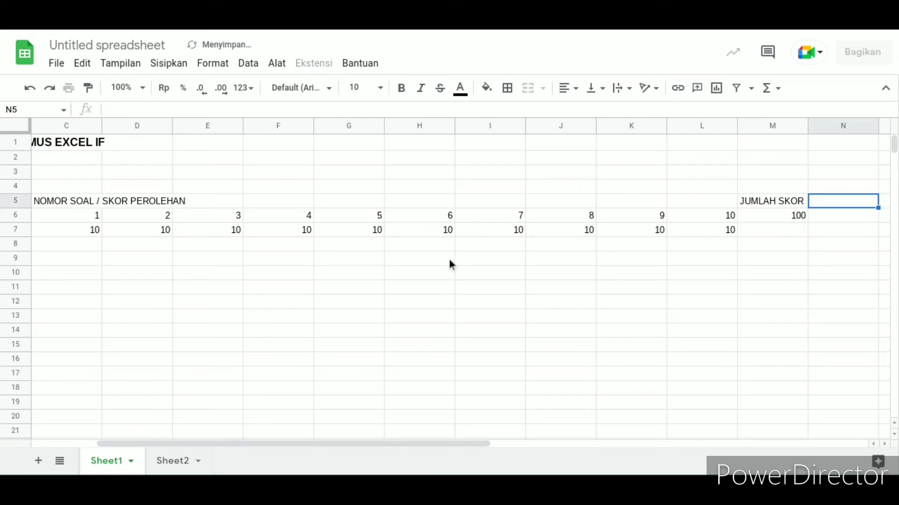
{"action": "type", "text": "K"}
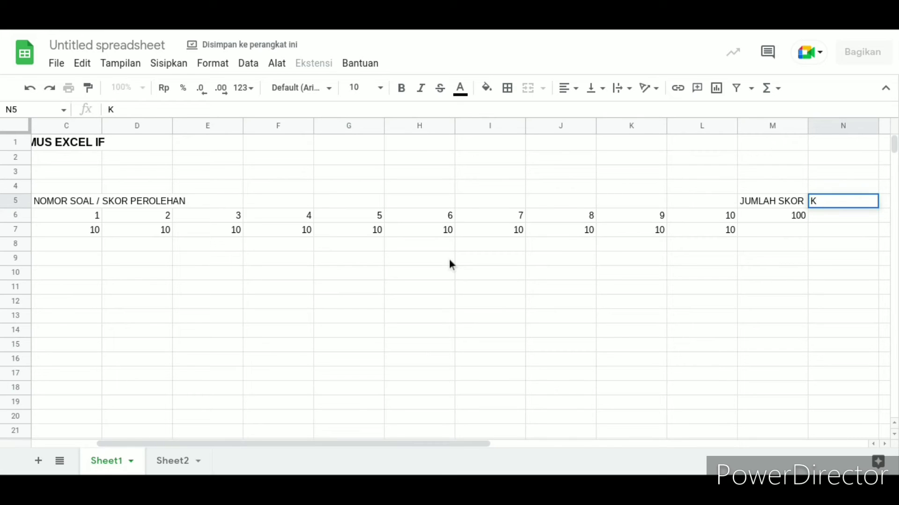
{"action": "type", "text": "ETERANG"}
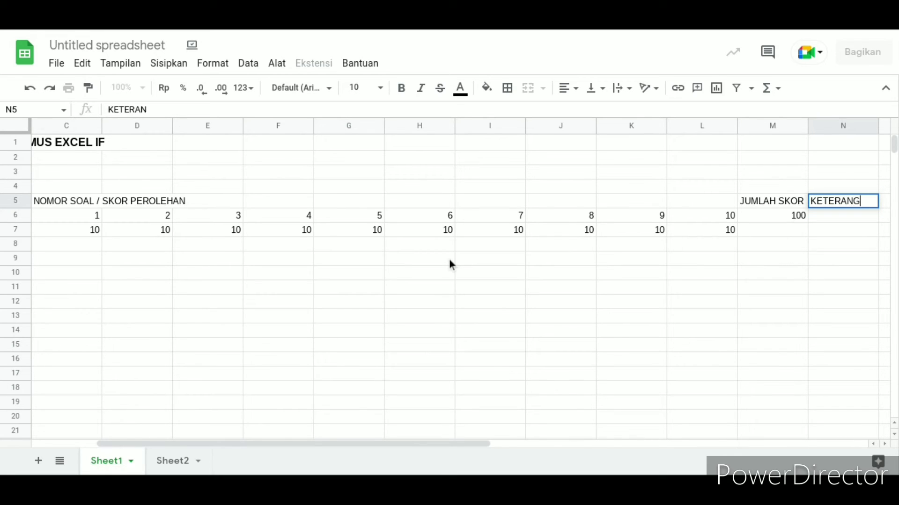
{"action": "type", "text": "AN"}
Narrow columns C to L together to an equal, smaller width that still fits the question numbers and scores
{"action": "left_click_drag", "start_coordinate": [74, 126], "coordinate": [706, 138]}
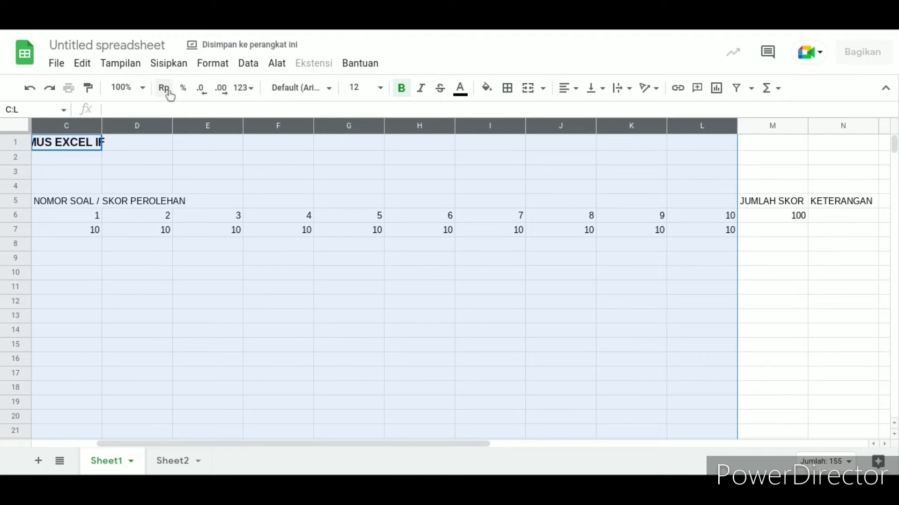
{"action": "left_click_drag", "start_coordinate": [100, 126], "coordinate": [58, 126]}
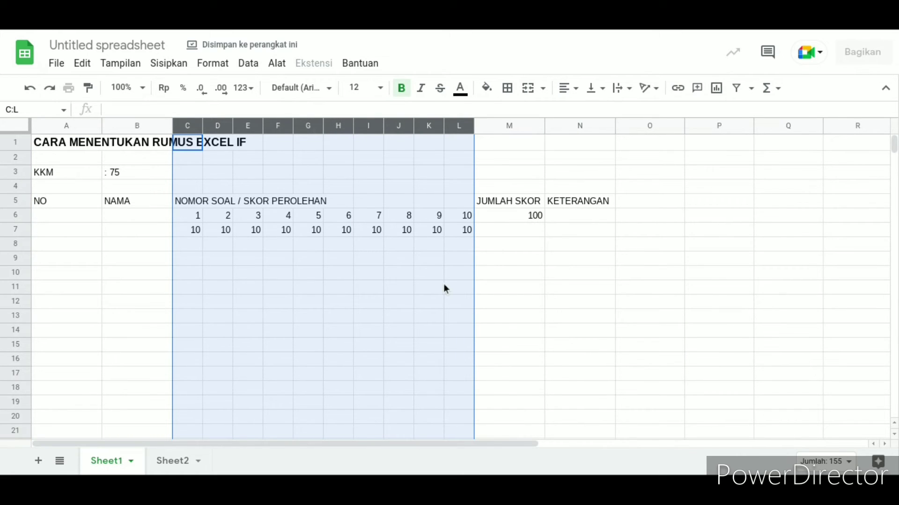
{"action": "left_click", "coordinate": [558, 273]}
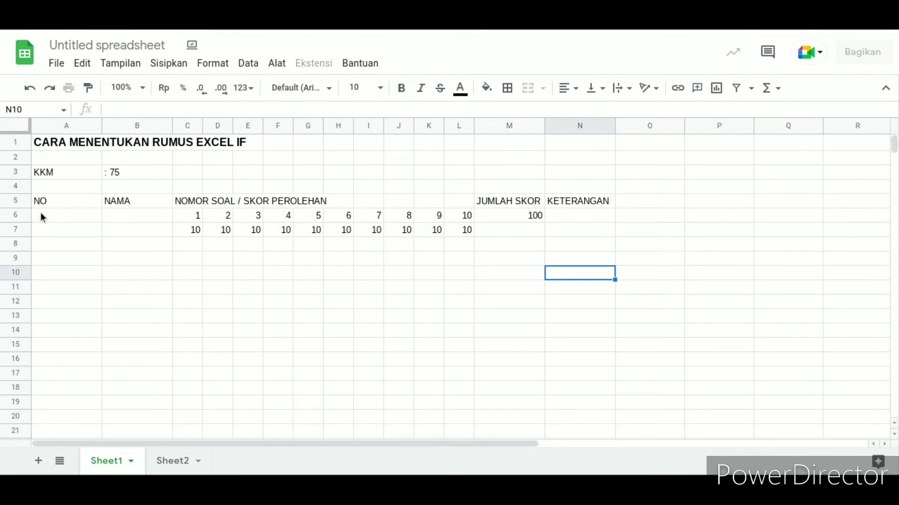
Apply all borders to the table range A5:N15
{"action": "left_click_drag", "start_coordinate": [44, 202], "coordinate": [583, 348]}
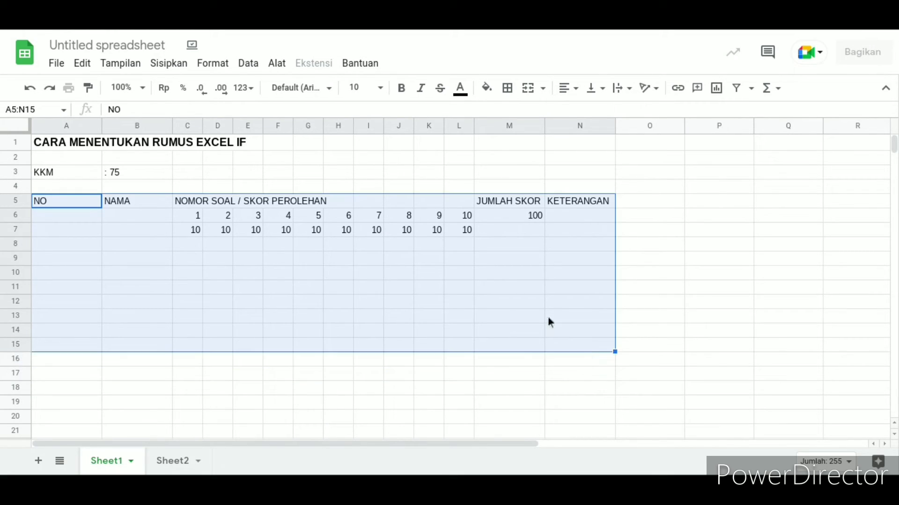
{"action": "left_click", "coordinate": [508, 90]}
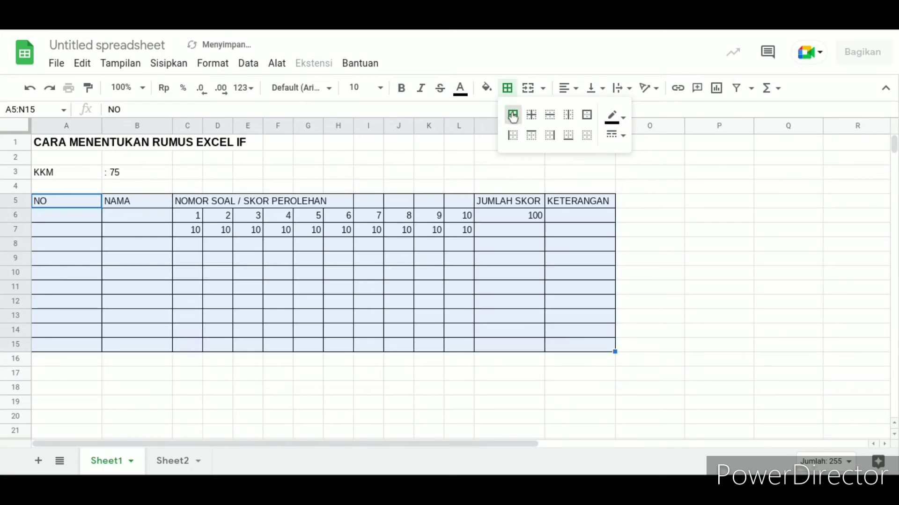
Merge cells A5:A7 for the NO header and cells B5:B7 for the NAMA header
{"action": "left_click", "coordinate": [512, 115]}
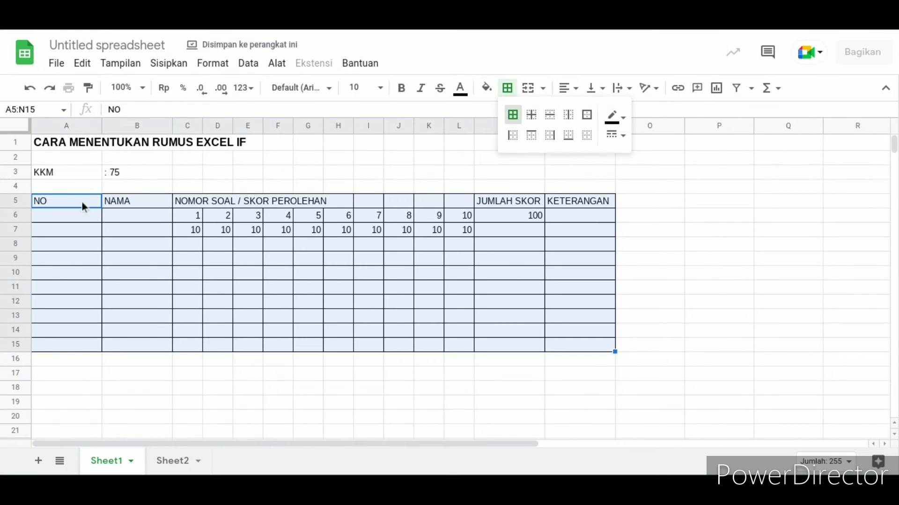
{"action": "left_click_drag", "start_coordinate": [81, 200], "coordinate": [84, 230]}
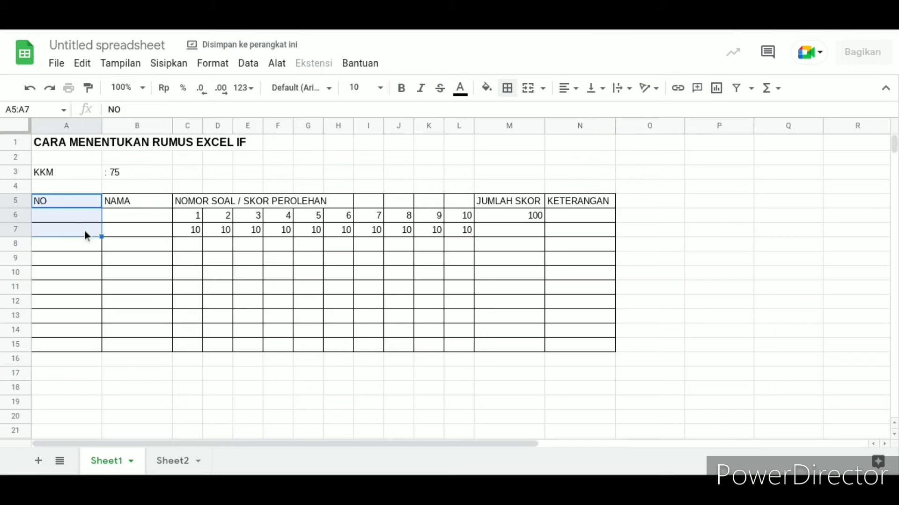
{"action": "left_click", "coordinate": [528, 88]}
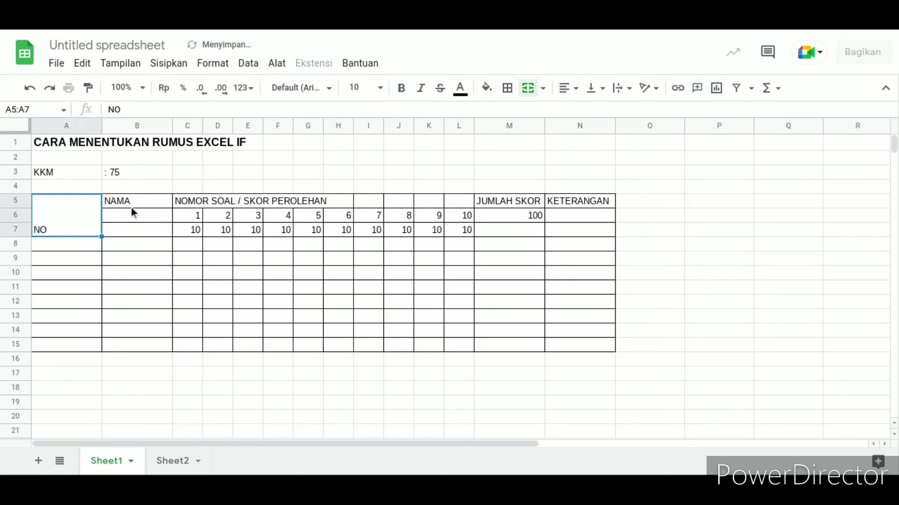
{"action": "left_click_drag", "start_coordinate": [140, 204], "coordinate": [146, 232]}
{"action": "left_click", "coordinate": [527, 89]}
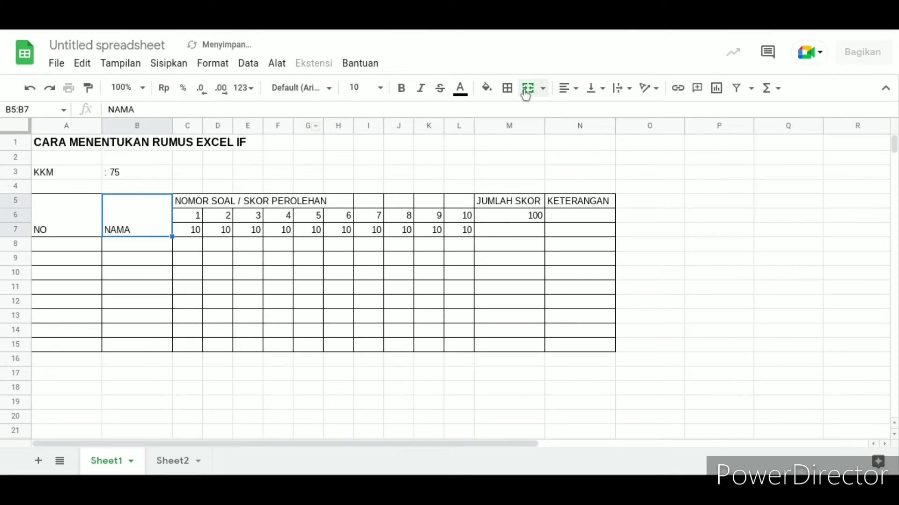
Merge cells M6:M7 holding the maximum total, N5:N7 for KETERANGAN, and C5:L5 for NOMOR SOAL / SKOR PEROLEHAN
{"action": "left_click", "coordinate": [516, 216]}
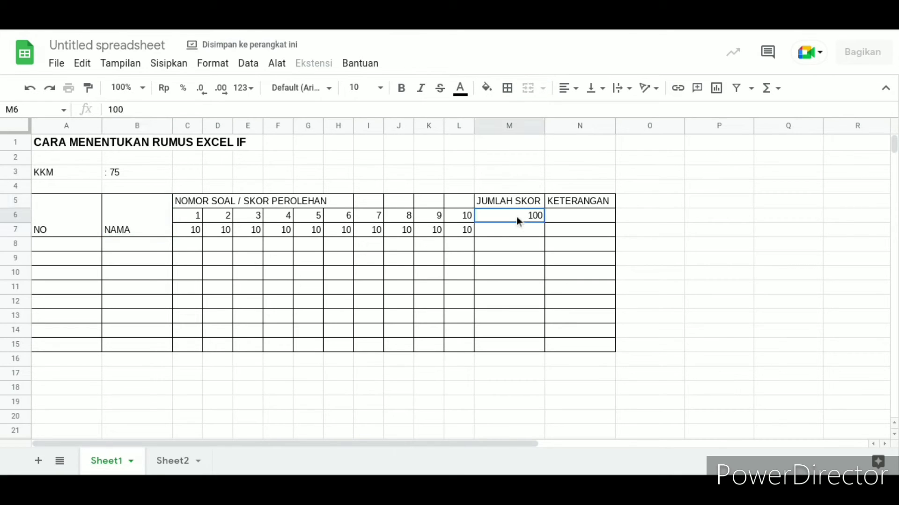
{"action": "left_click_drag", "start_coordinate": [515, 217], "coordinate": [518, 226]}
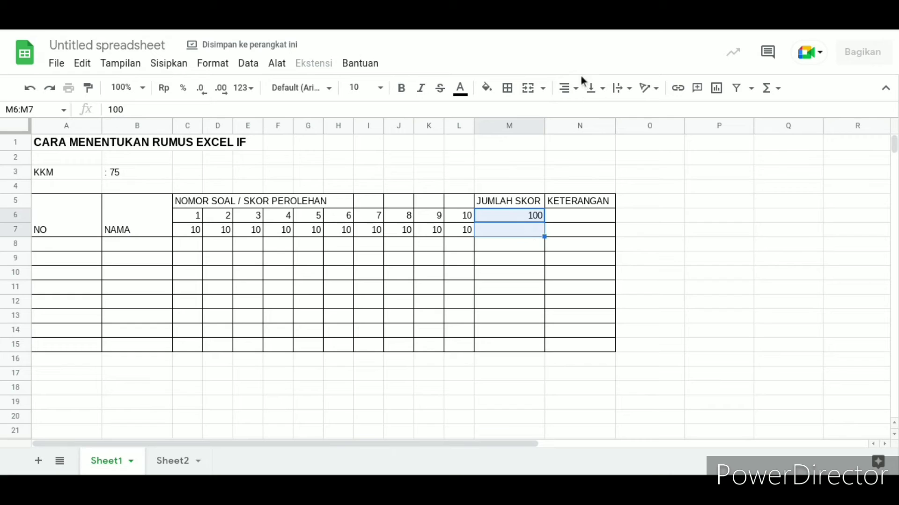
{"action": "left_click", "coordinate": [528, 88]}
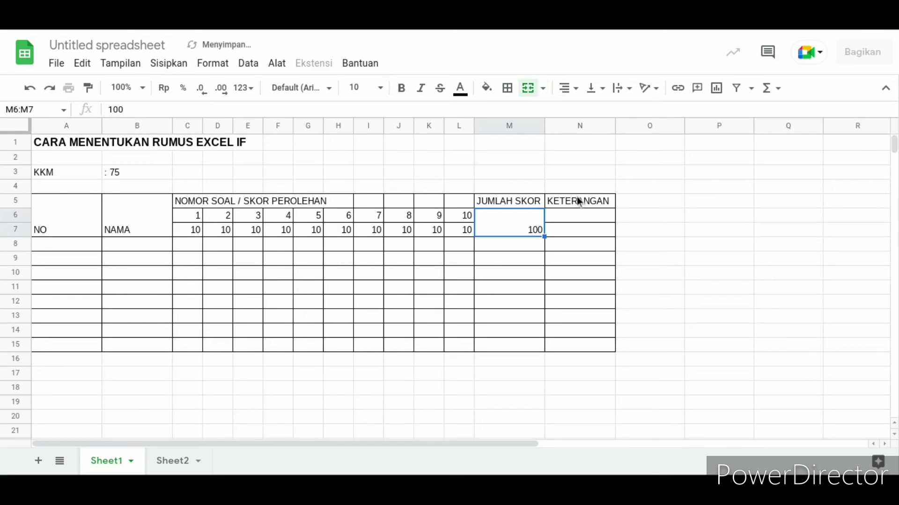
{"action": "left_click_drag", "start_coordinate": [578, 199], "coordinate": [579, 234]}
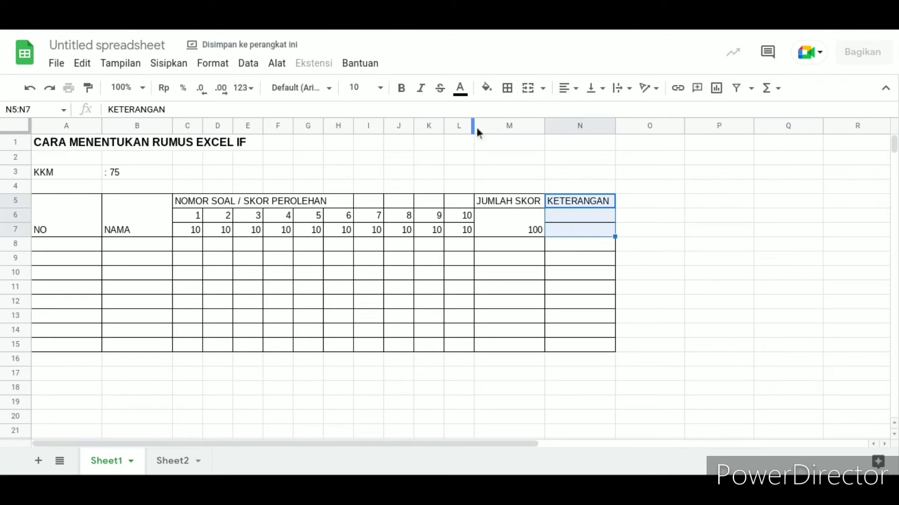
{"action": "left_click", "coordinate": [527, 88]}
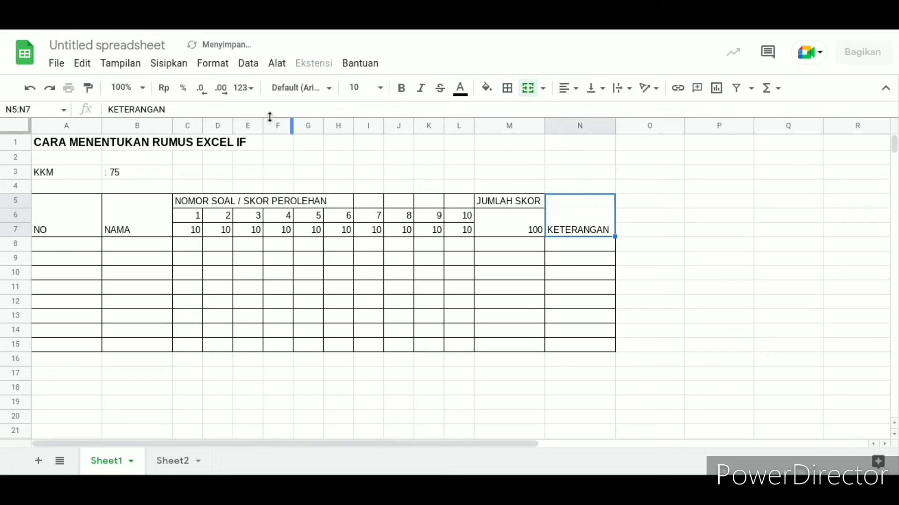
{"action": "left_click_drag", "start_coordinate": [187, 201], "coordinate": [456, 204]}
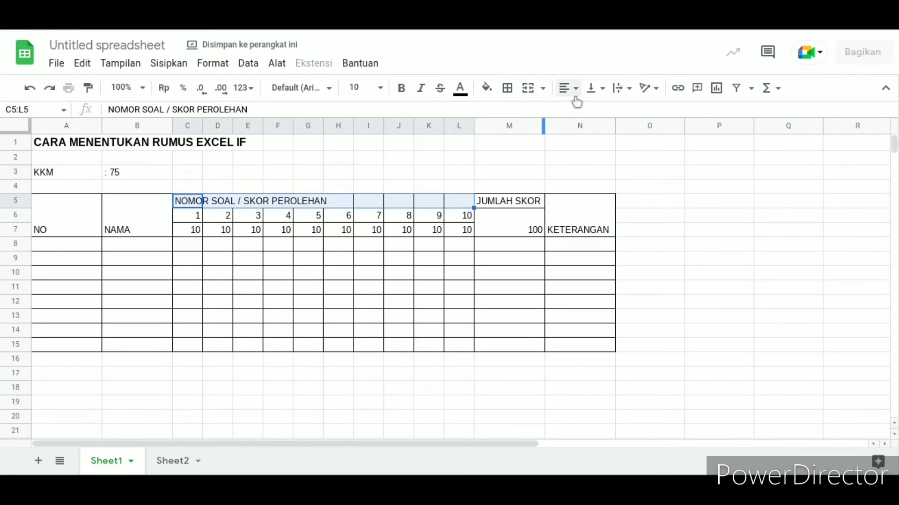
{"action": "left_click", "coordinate": [529, 94]}
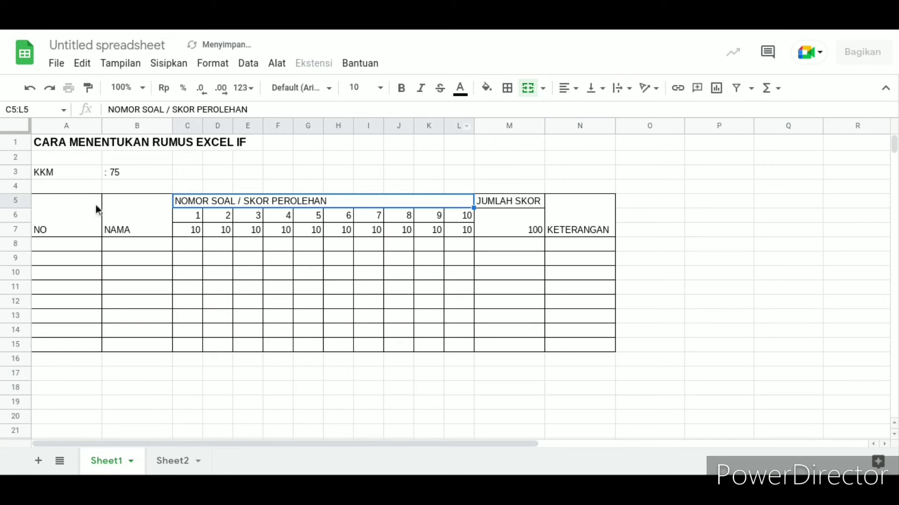
Align the header block A5:N7 to the middle vertically and to the center horizontally
{"action": "left_click_drag", "start_coordinate": [93, 207], "coordinate": [571, 216]}
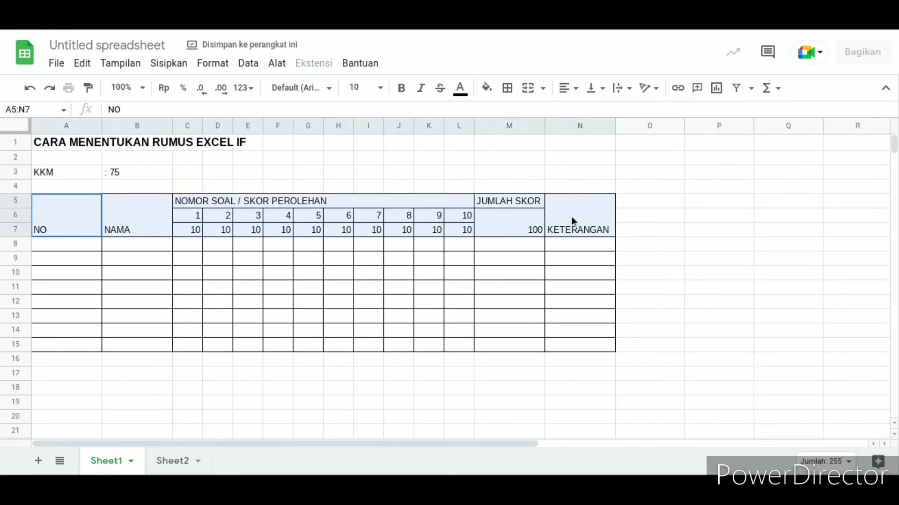
{"action": "left_click", "coordinate": [591, 88]}
{"action": "left_click", "coordinate": [609, 114]}
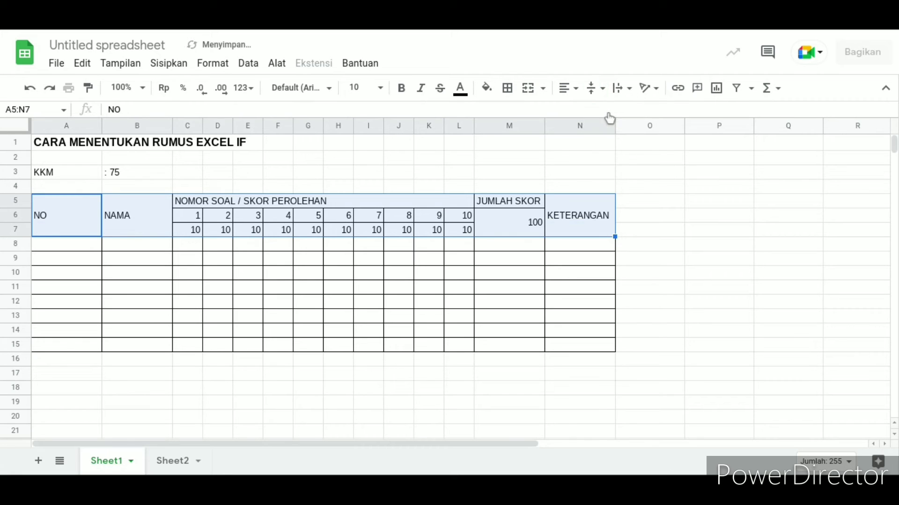
{"action": "left_click", "coordinate": [568, 88]}
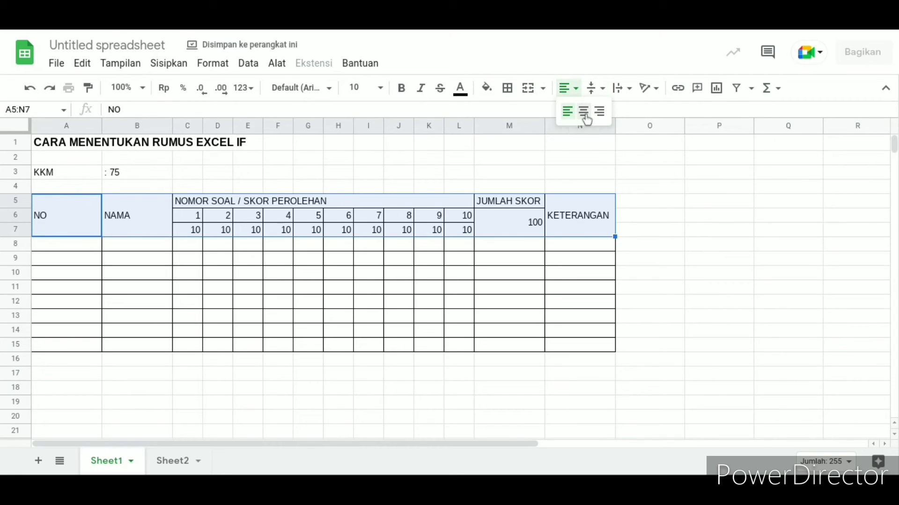
{"action": "left_click", "coordinate": [583, 112]}
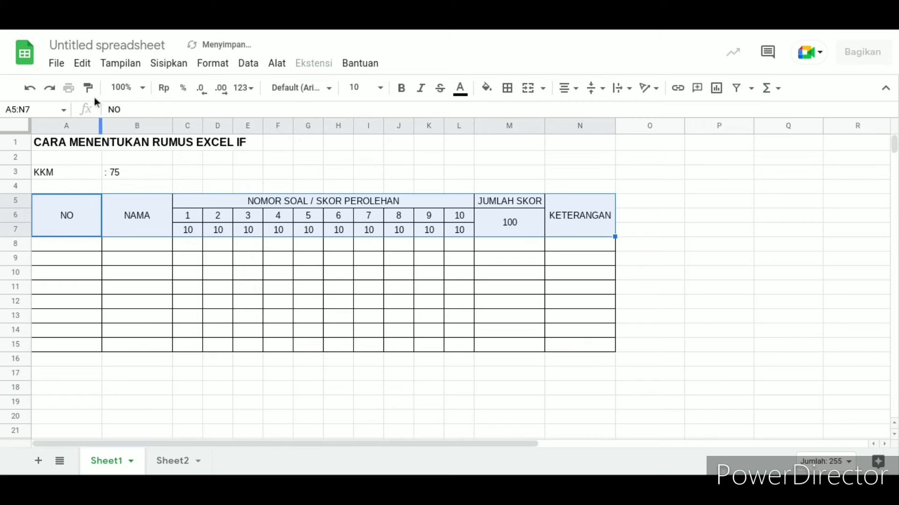
Narrow the NO column A so it closely fits its header text
{"action": "left_click_drag", "start_coordinate": [100, 127], "coordinate": [59, 114]}
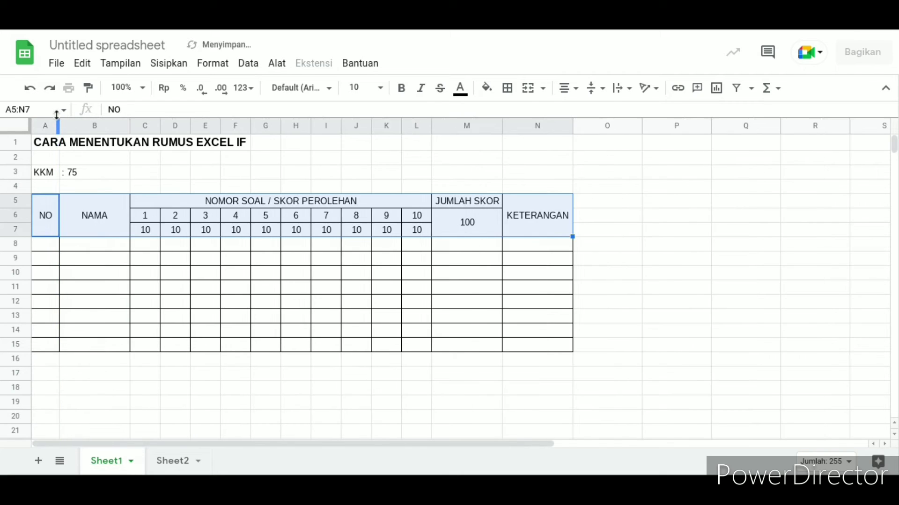
{"action": "left_click", "coordinate": [130, 318]}
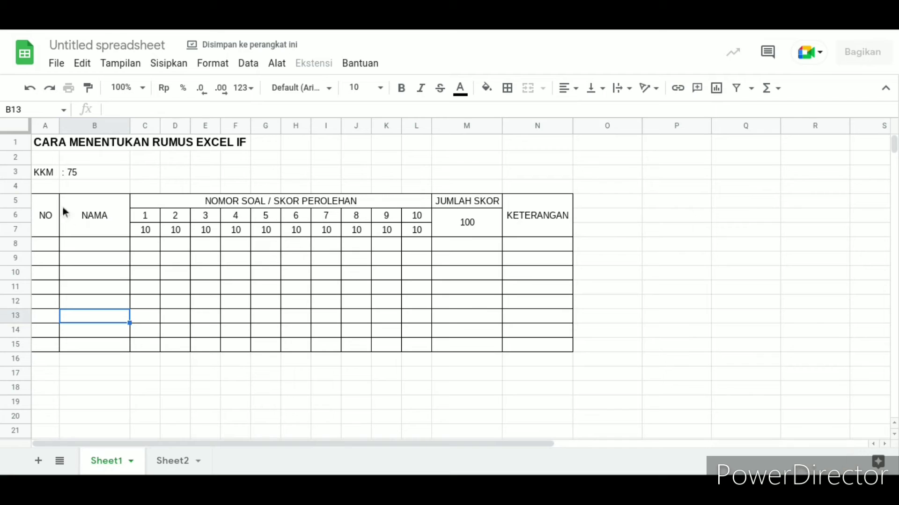
Make the header block A5:N7 bold and set its font size to 12
{"action": "left_click_drag", "start_coordinate": [44, 212], "coordinate": [568, 210]}
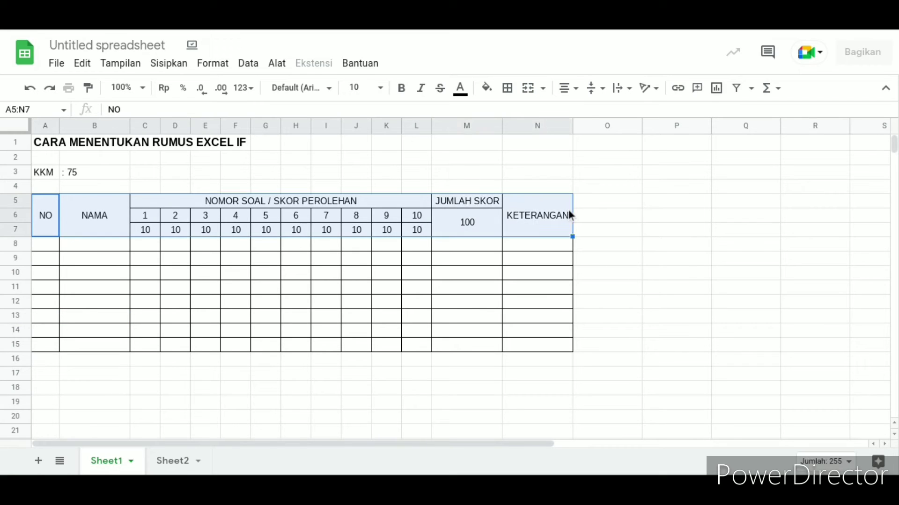
{"action": "left_click", "coordinate": [402, 88]}
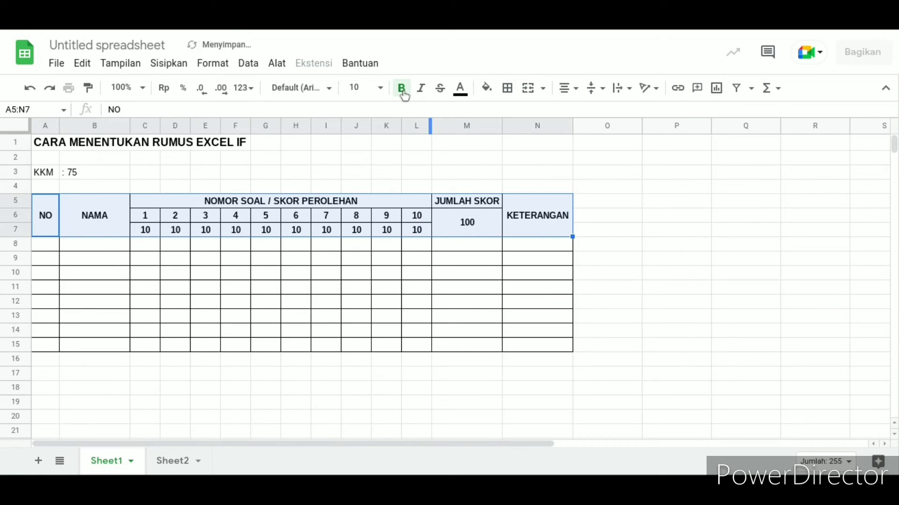
{"action": "left_click", "coordinate": [380, 88]}
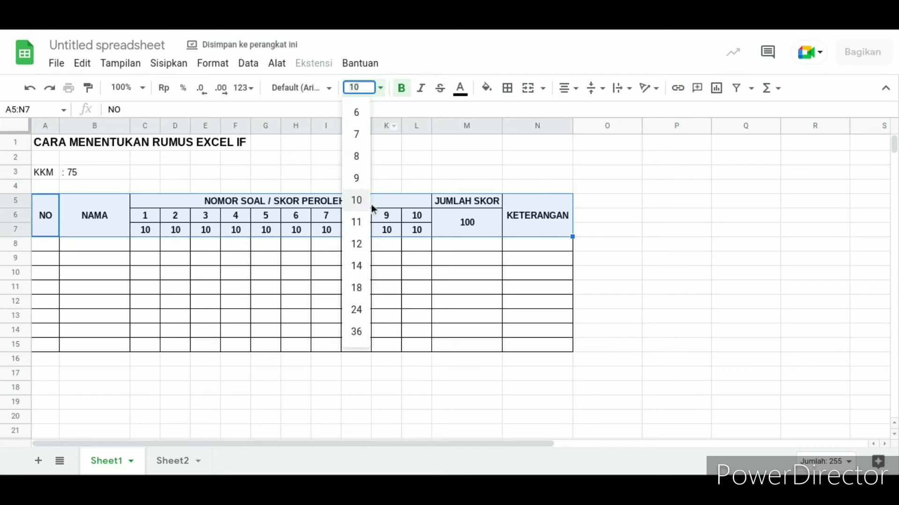
{"action": "left_click", "coordinate": [362, 246]}
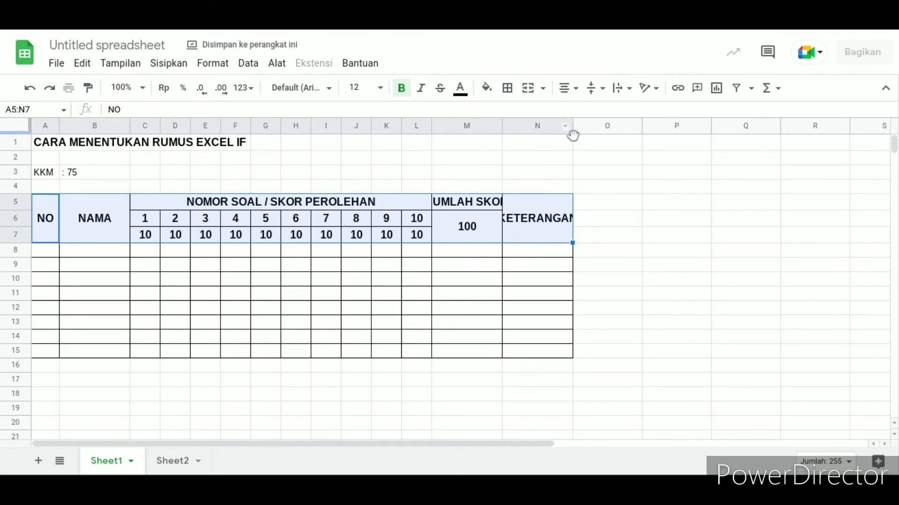
Widen columns N and M to fit the KETERANGAN and JUMLAH SKOR headers, and widen the NAMA column B
{"action": "left_click_drag", "start_coordinate": [572, 126], "coordinate": [585, 126]}
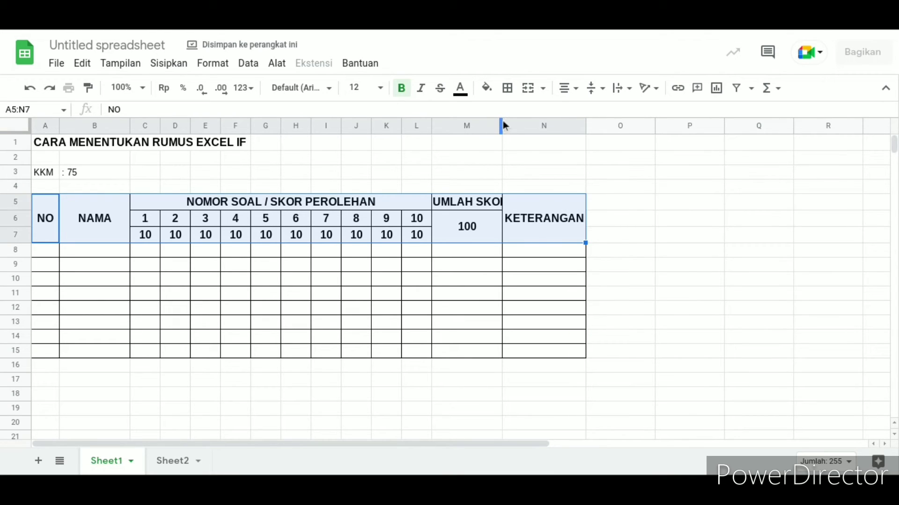
{"action": "left_click_drag", "start_coordinate": [501, 122], "coordinate": [519, 121]}
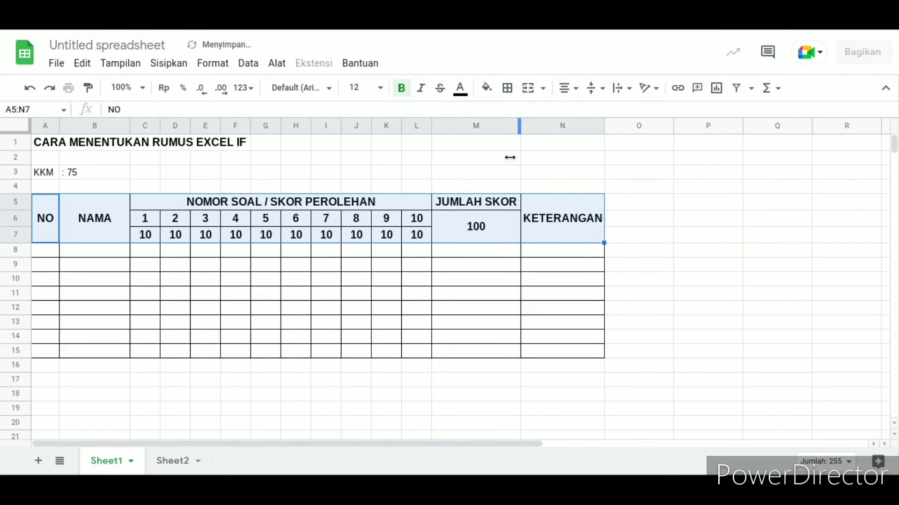
{"action": "left_click", "coordinate": [549, 343]}
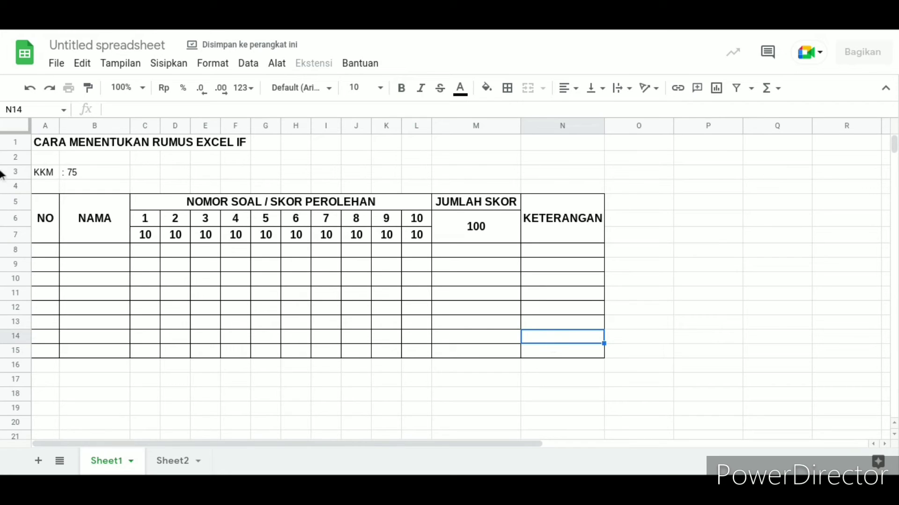
{"action": "left_click_drag", "start_coordinate": [128, 126], "coordinate": [163, 125]}
Enter number 1 in A8 and the first student's name in B8
{"action": "left_click", "coordinate": [51, 249]}
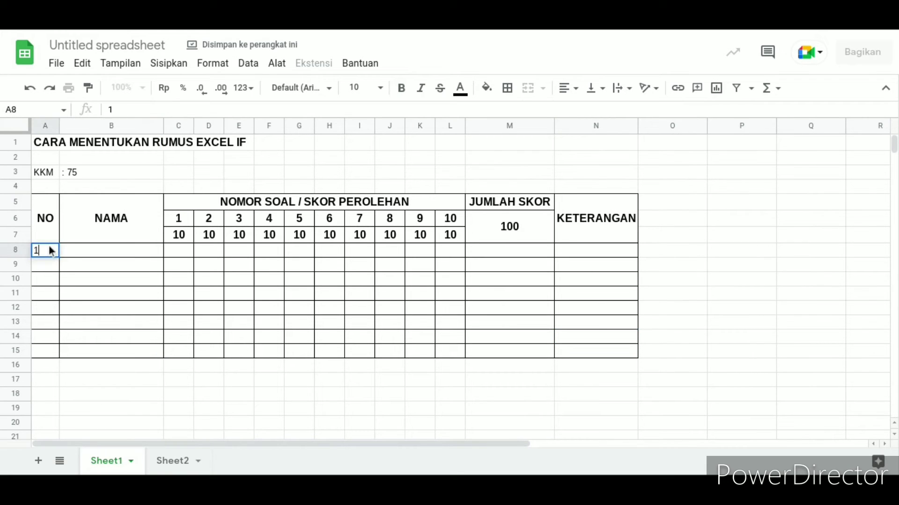
{"action": "key", "text": "Tab"}
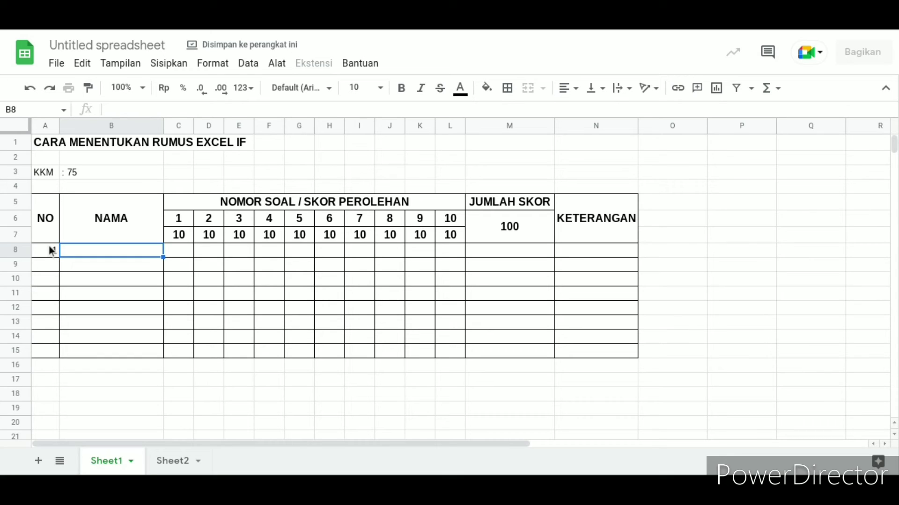
{"action": "type", "text": "AN"}
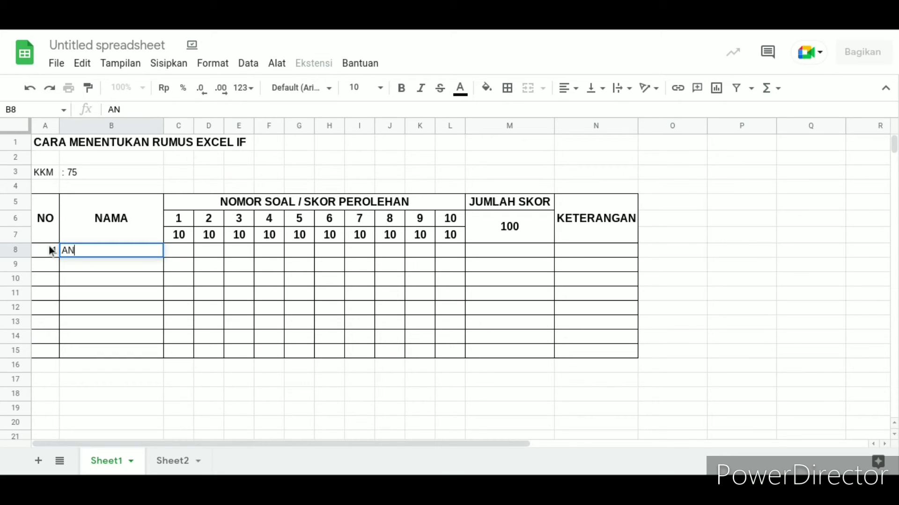
{"action": "type", "text": "TON"}
{"action": "key", "text": "Tab"}
Enter a SUM formula over C8:L8 in M8 to total the first student's question scores
{"action": "key", "text": "Tab"}
{"action": "key", "text": "Tab"}
{"action": "key", "text": "Tab"}
{"action": "key", "text": "Tab"}
{"action": "key", "text": "Tab"}
{"action": "key", "text": "Tab"}
{"action": "key", "text": "Tab"}
{"action": "key", "text": "Tab"}
{"action": "key", "text": "Tab"}
{"action": "key", "text": "Tab"}
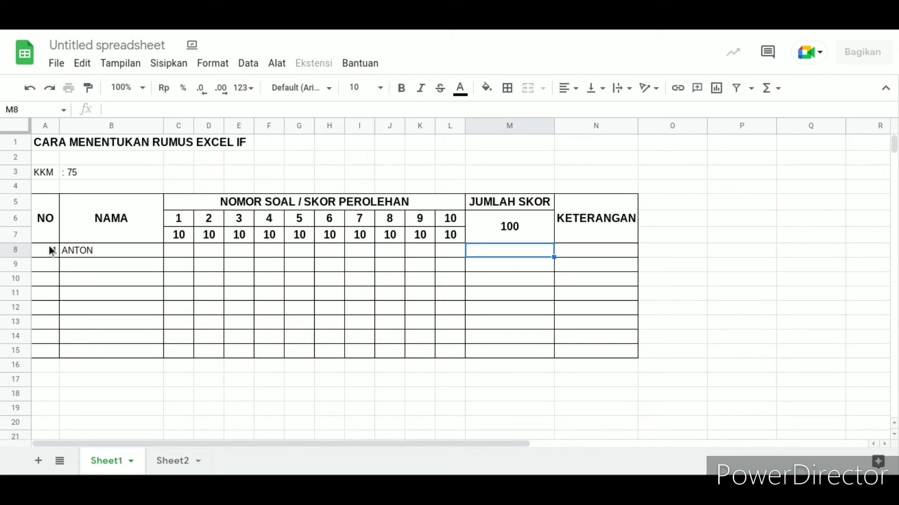
{"action": "type", "text": "="}
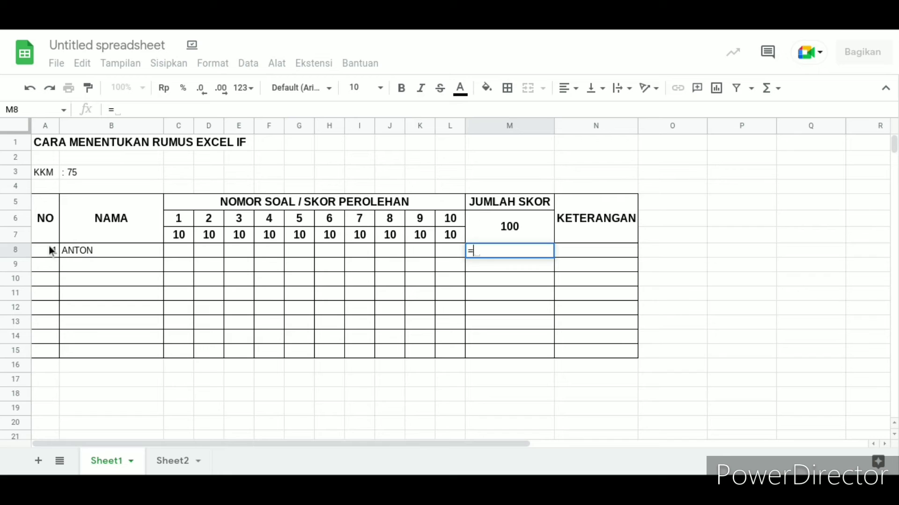
{"action": "type", "text": "s"}
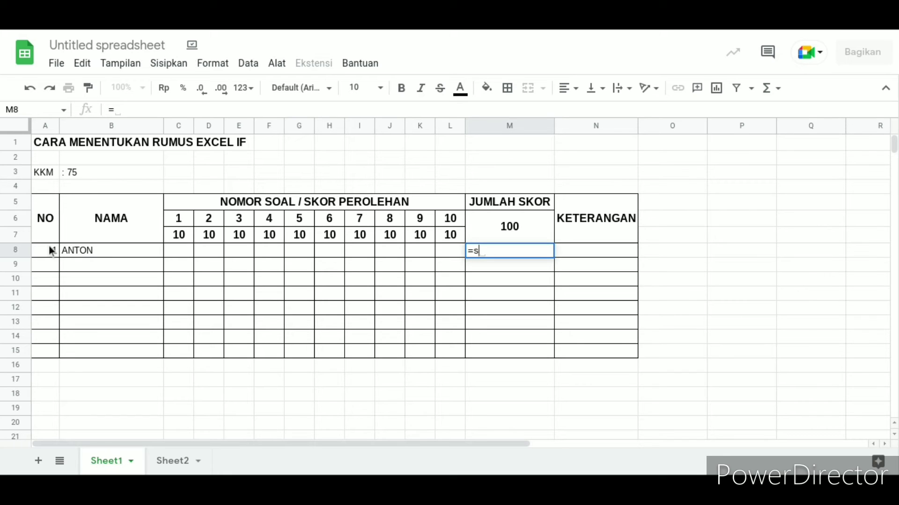
{"action": "type", "text": "um("}
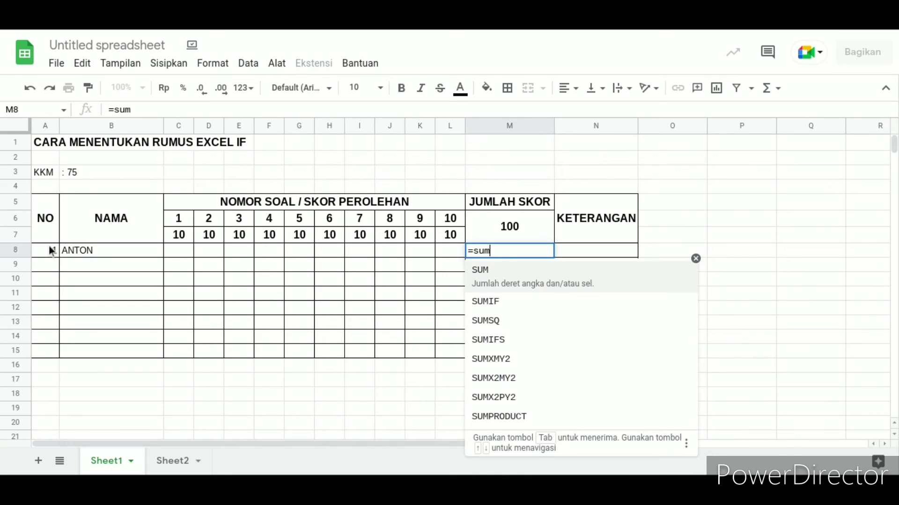
{"action": "left_click", "coordinate": [180, 251]}
{"action": "key", "text": "shift+Right"}
{"action": "key", "text": "shift+Right"}
{"action": "key", "text": "shift+Right"}
{"action": "key", "text": "shift+Right"}
{"action": "key", "text": "shift+Right"}
{"action": "key", "text": "shift+Right"}
{"action": "key", "text": "shift+Right"}
{"action": "key", "text": "shift+Right"}
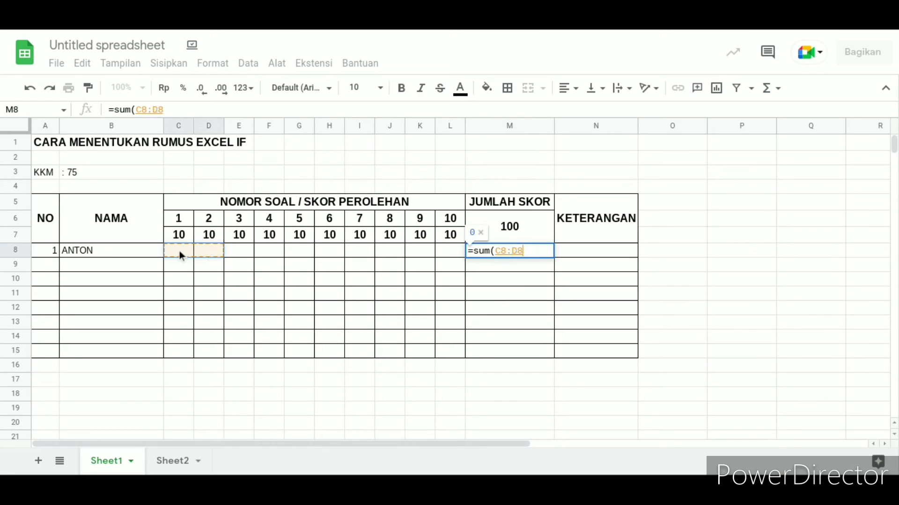
{"action": "key", "text": "shift+Right"}
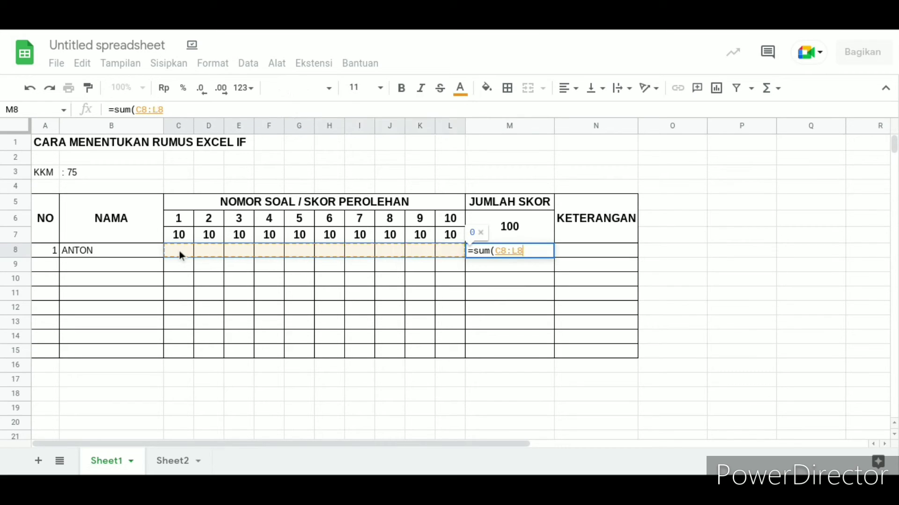
{"action": "key", "text": "Return"}
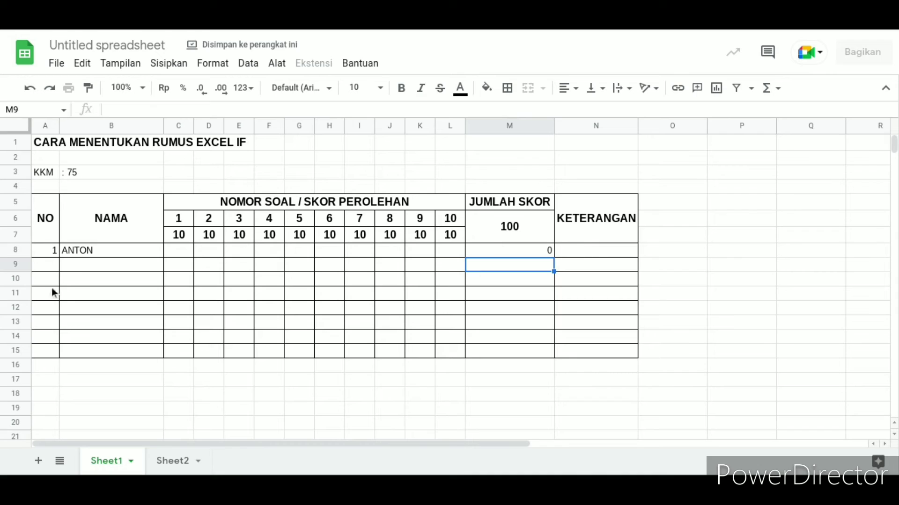
Enter the first student's question scores in C8:L8 as 10, 5, 10, 5, 6, 5, 10, 10, 8 and 8
{"action": "left_click", "coordinate": [179, 252]}
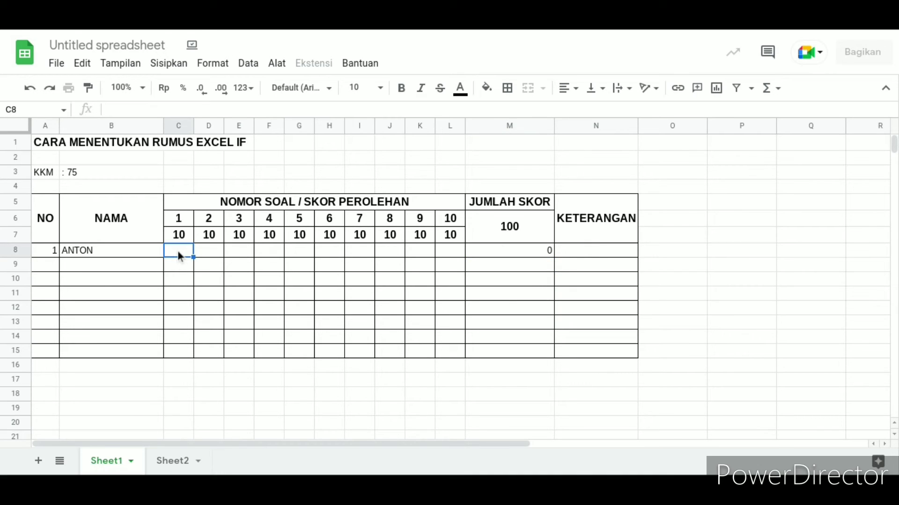
{"action": "type", "text": "10"}
{"action": "key", "text": "Tab"}
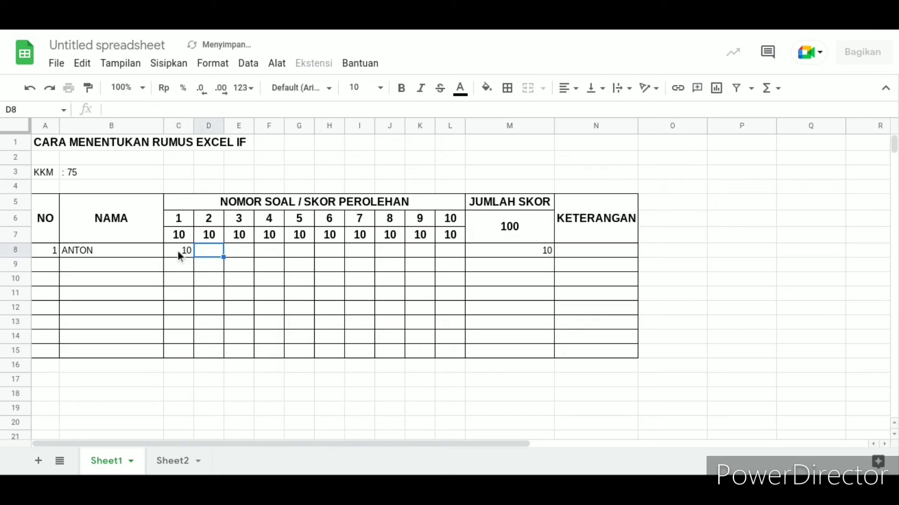
{"action": "type", "text": "5"}
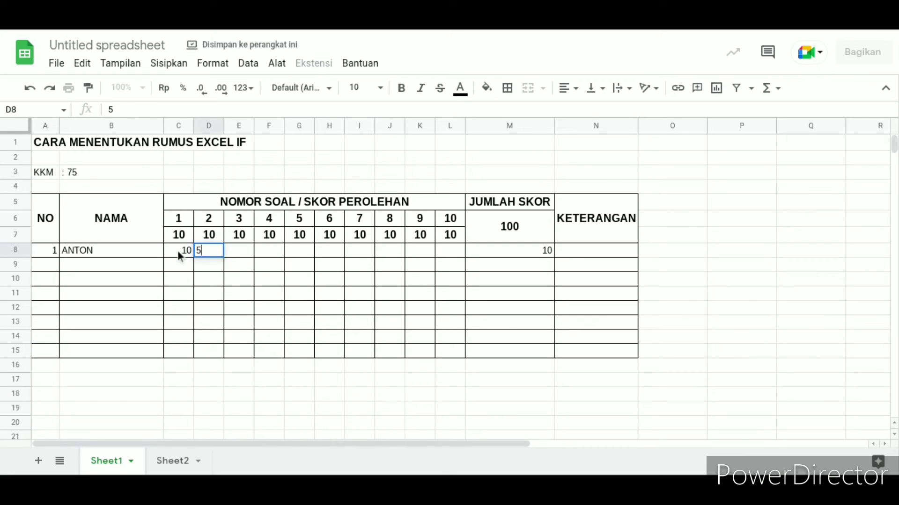
{"action": "key", "text": "Tab"}
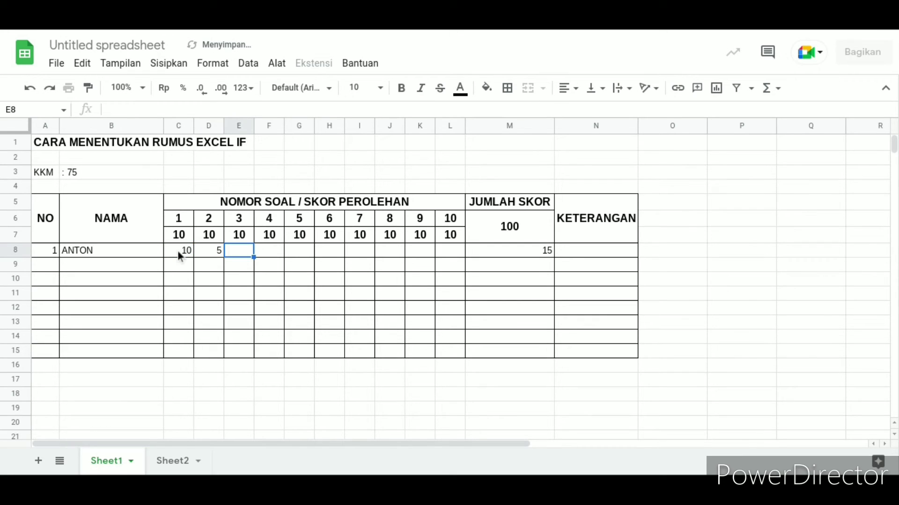
{"action": "type", "text": "10"}
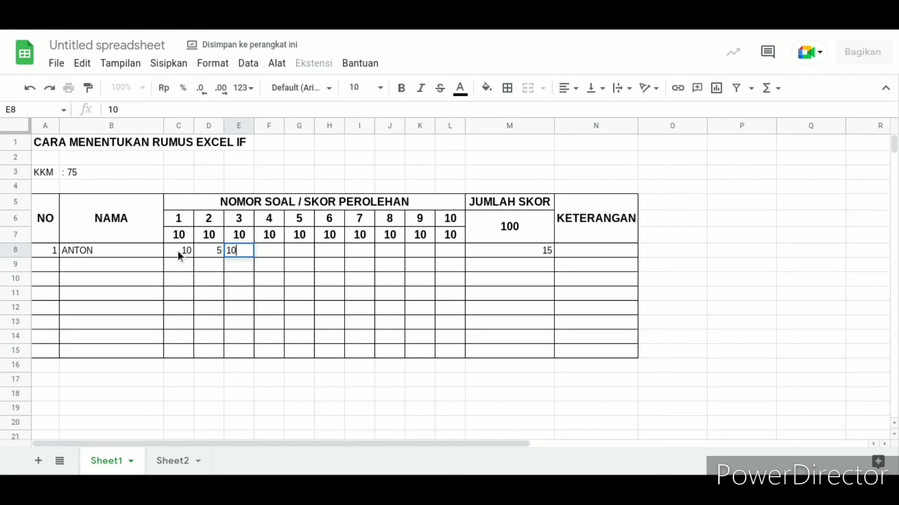
{"action": "key", "text": "Tab"}
{"action": "type", "text": "5"}
{"action": "key", "text": "Tab"}
{"action": "type", "text": "6"}
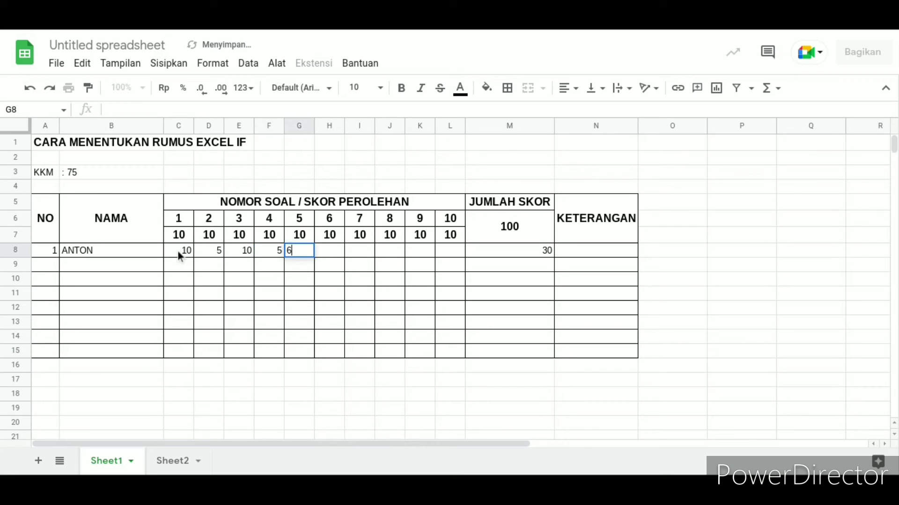
{"action": "key", "text": "Tab"}
{"action": "type", "text": "5"}
{"action": "key", "text": "Tab"}
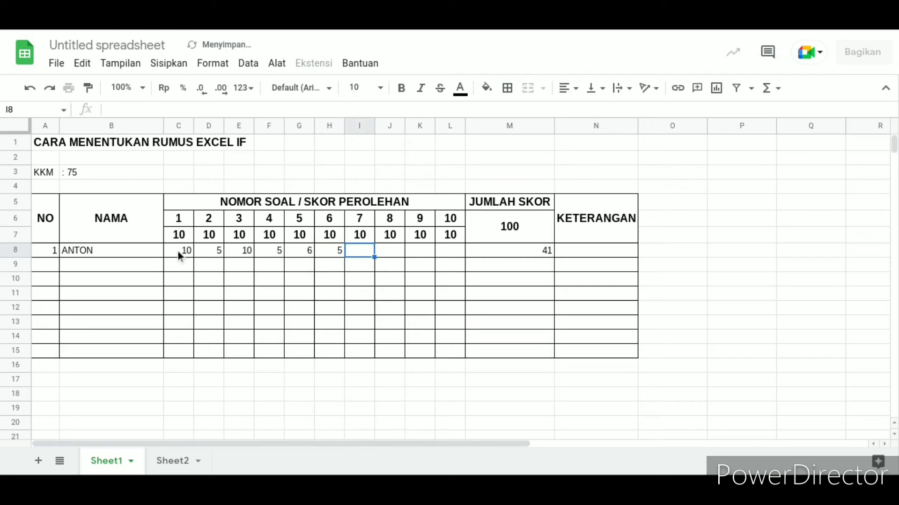
{"action": "type", "text": "10"}
{"action": "key", "text": "Tab"}
{"action": "type", "text": "10"}
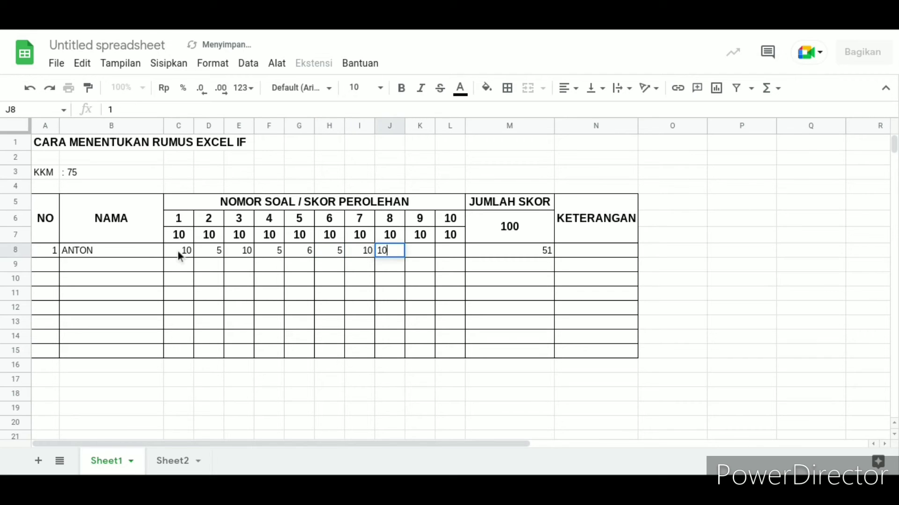
{"action": "key", "text": "Tab"}
{"action": "type", "text": "8"}
{"action": "key", "text": "Tab"}
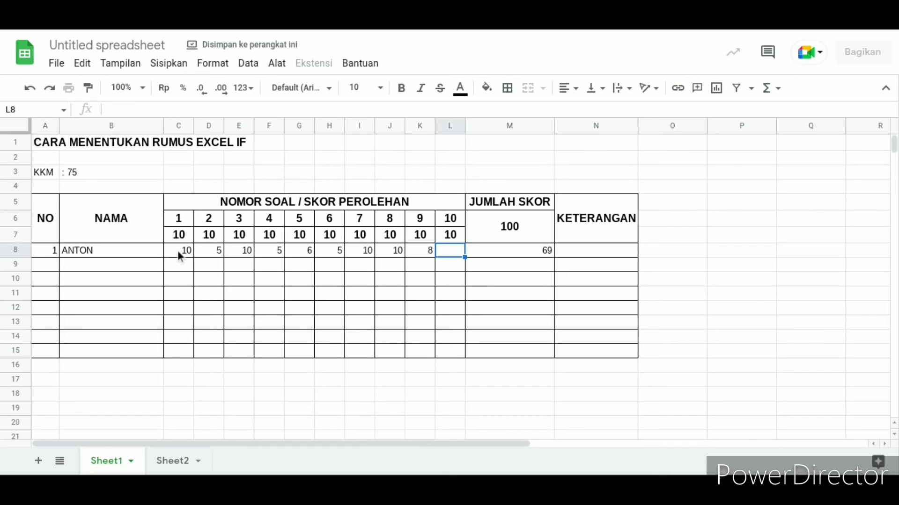
{"action": "type", "text": "8"}
{"action": "key", "text": "Tab"}
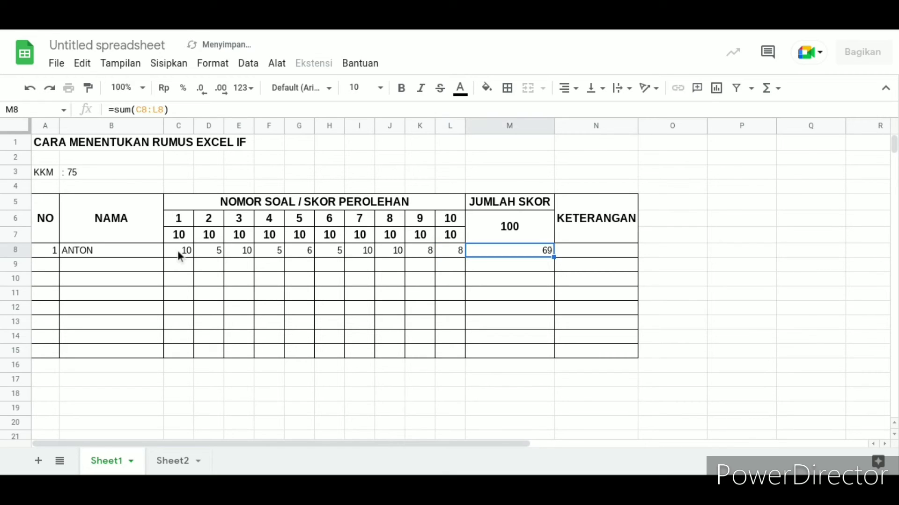
Enter the formula =IF(M8>75;"TUNTAS";"TIDAK TUNTAS") in N8 for the first student's remark
{"action": "key", "text": "Tab"}
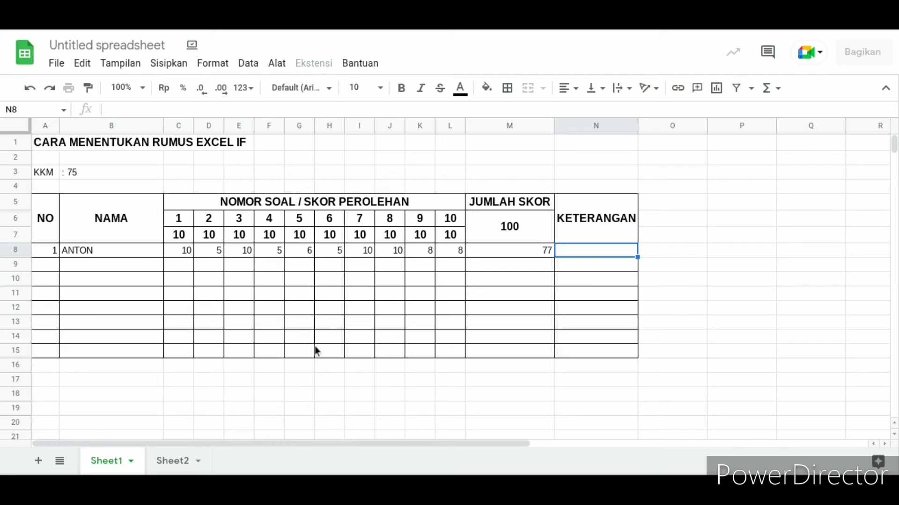
{"action": "type", "text": "="}
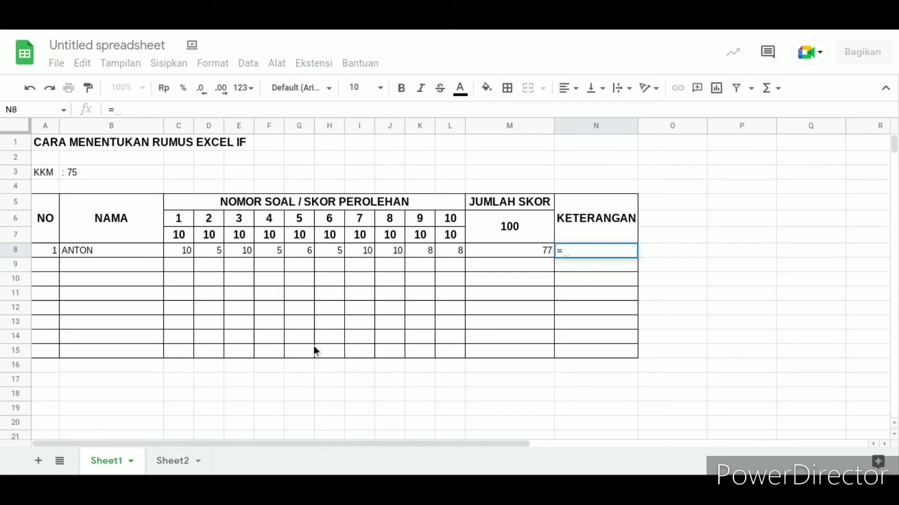
{"action": "type", "text": "I"}
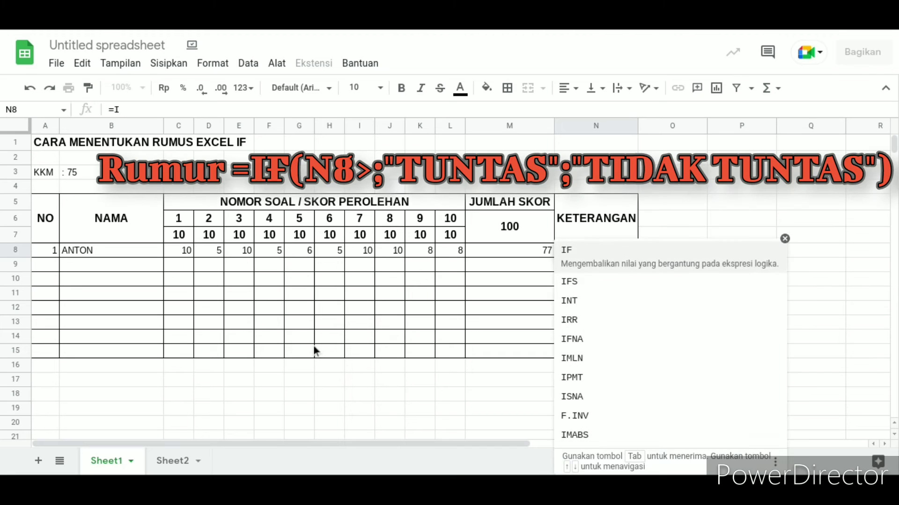
{"action": "type", "text": "F"}
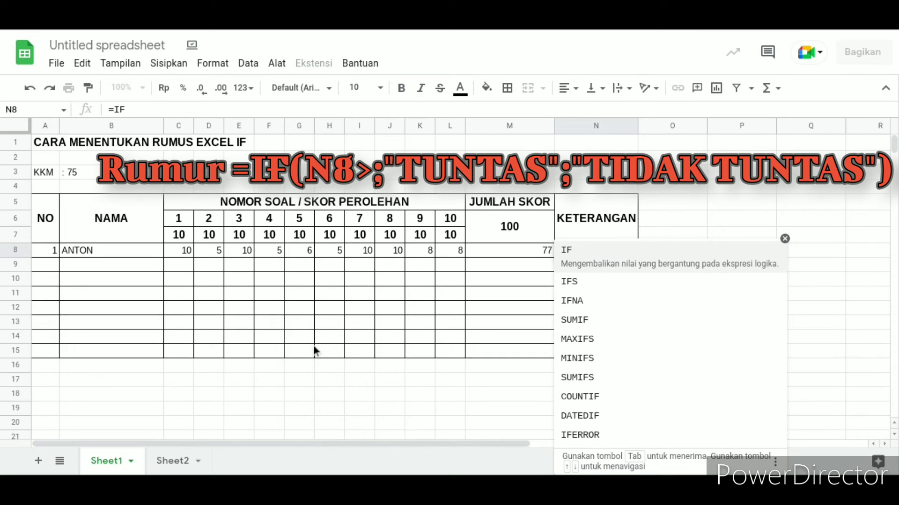
{"action": "type", "text": "("}
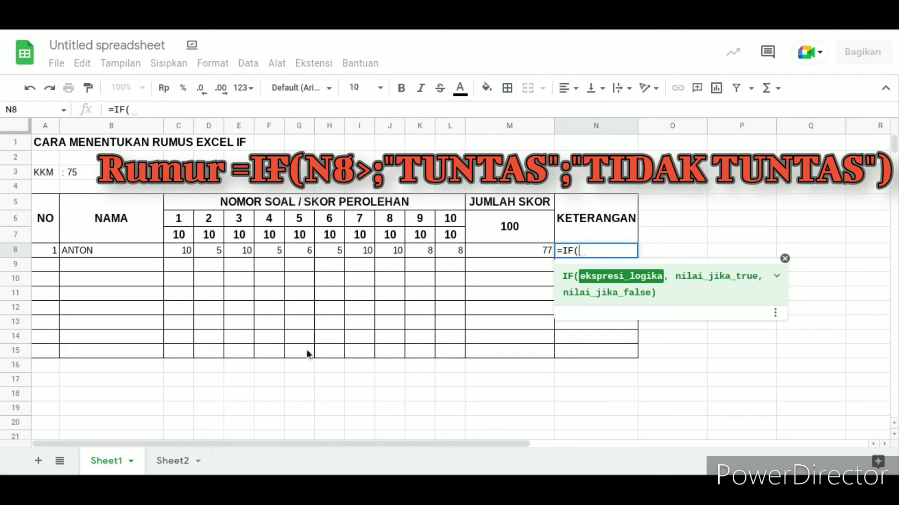
{"action": "left_click", "coordinate": [518, 248]}
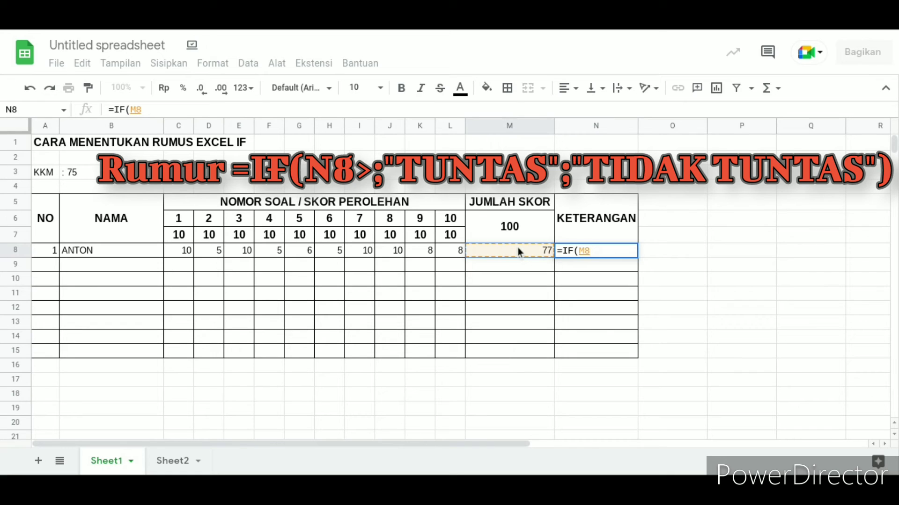
{"action": "type", "text": ">"}
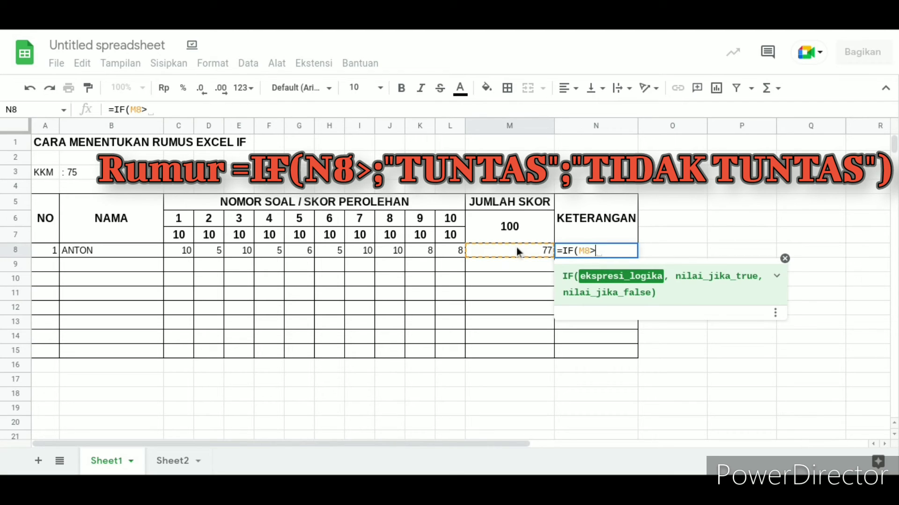
{"action": "type", "text": "75"}
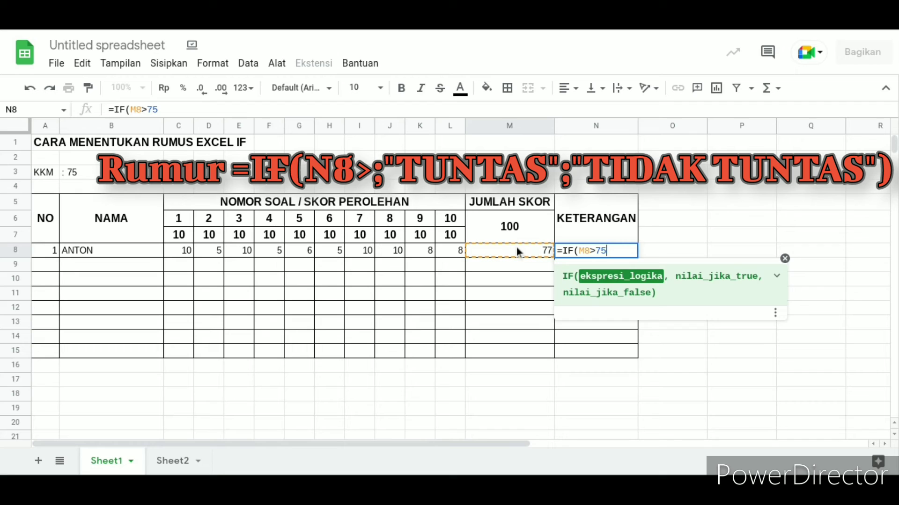
{"action": "type", "text": ";"}
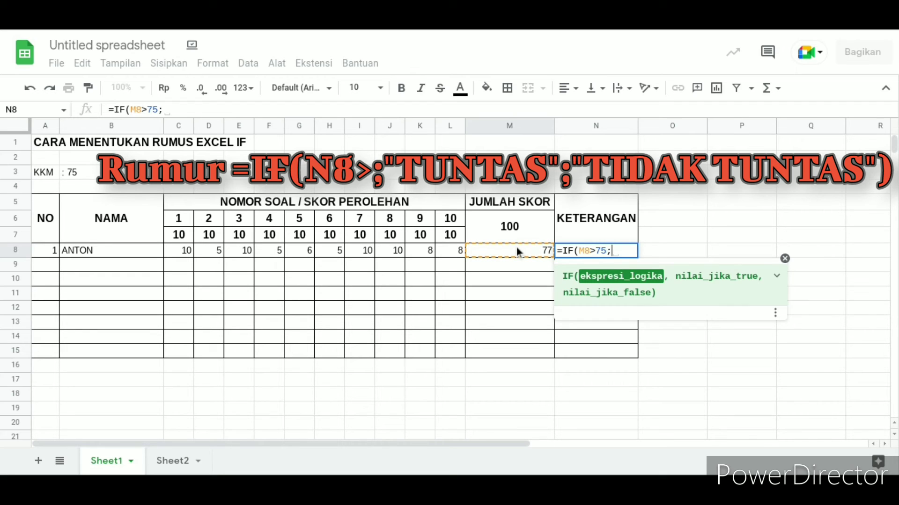
{"action": "type", "text": "\""}
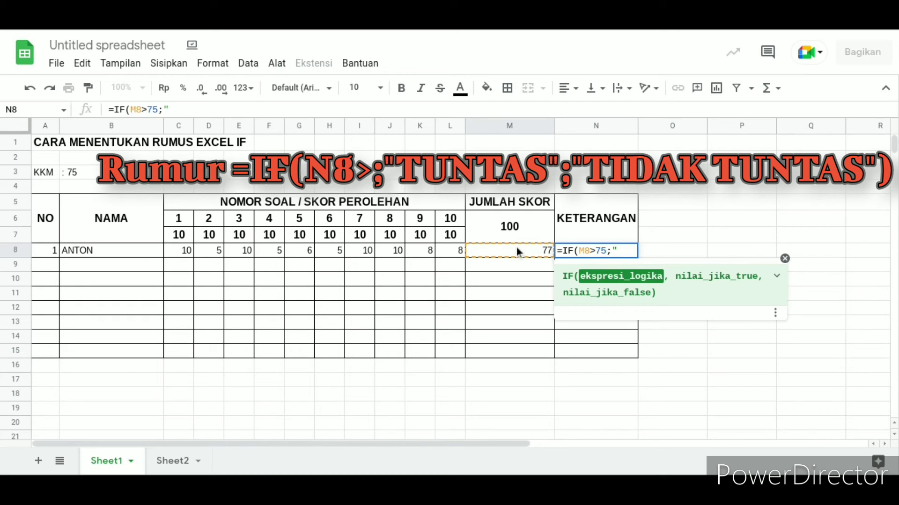
{"action": "type", "text": "TUNTAS"}
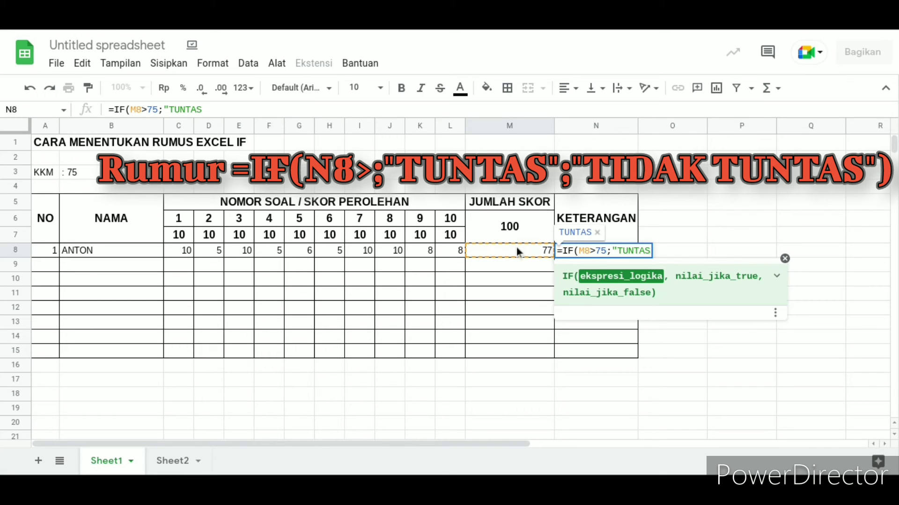
{"action": "type", "text": "\";"}
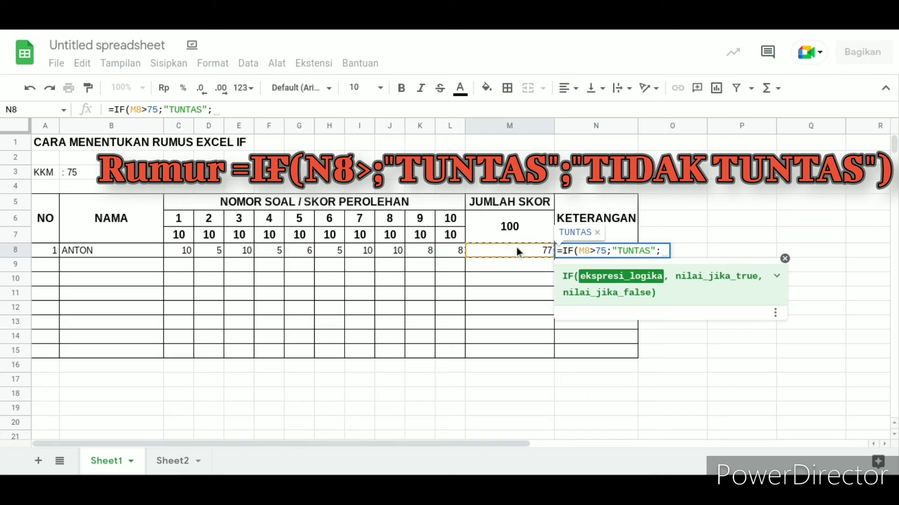
{"action": "type", "text": "\""}
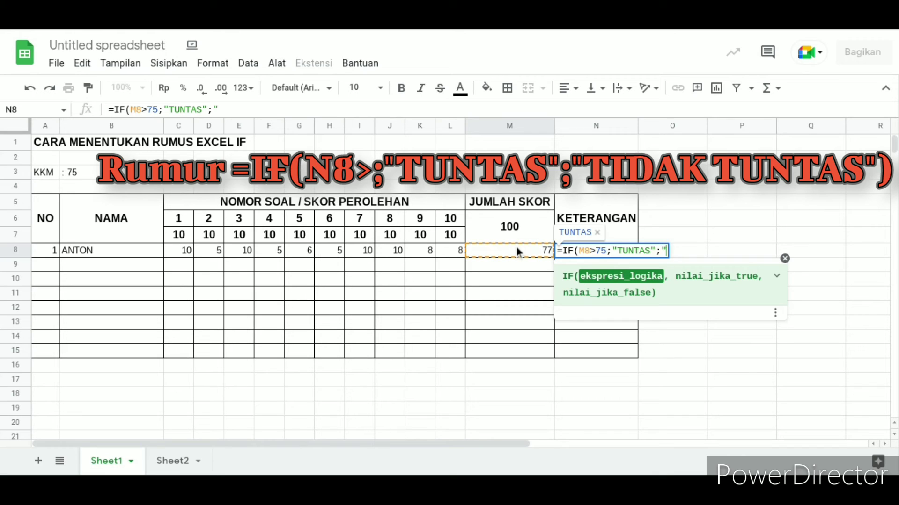
{"action": "type", "text": "TIDAK "}
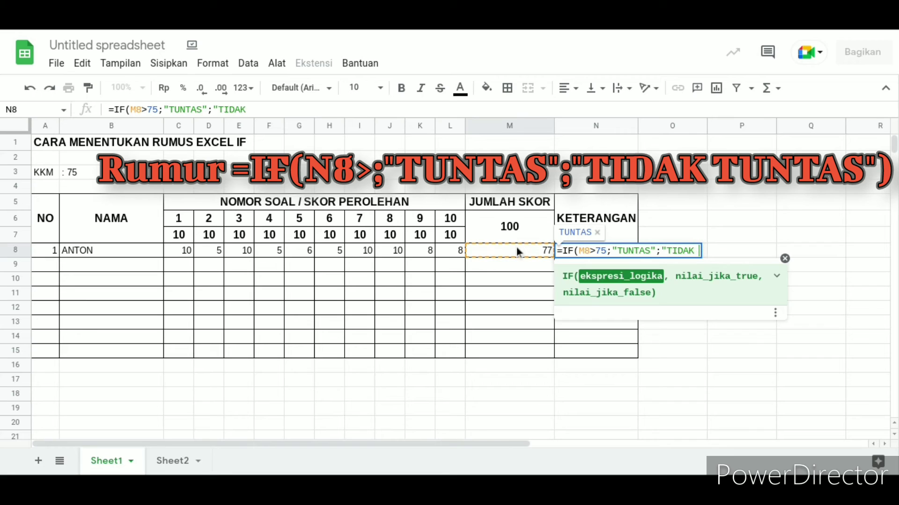
{"action": "type", "text": "TUNTAS"}
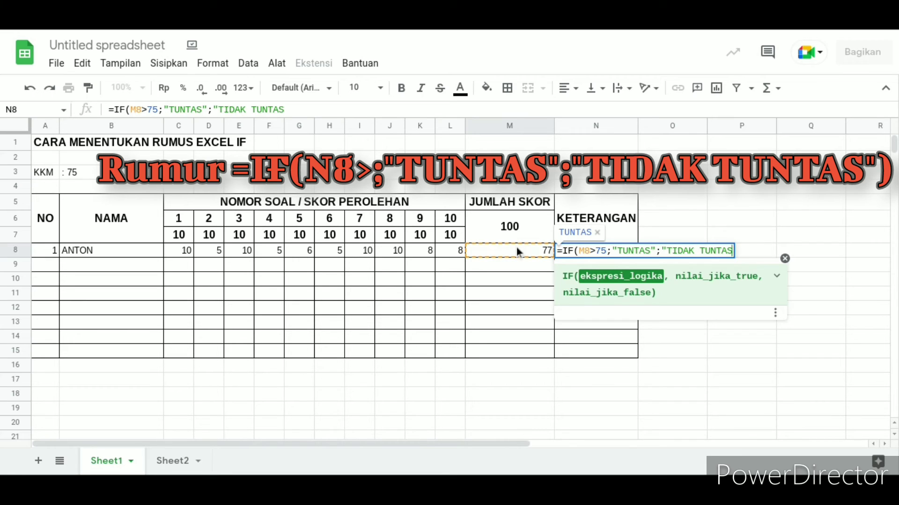
{"action": "type", "text": "\")"}
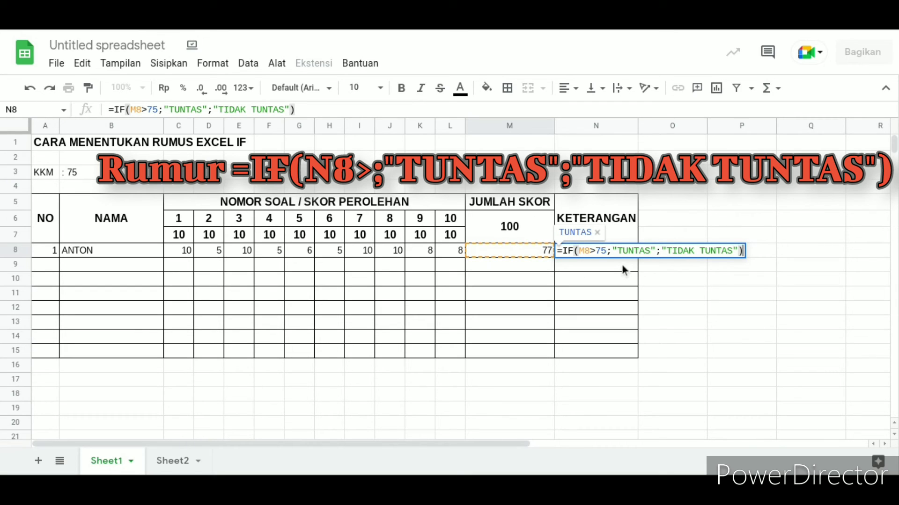
{"action": "key", "text": "Return"}
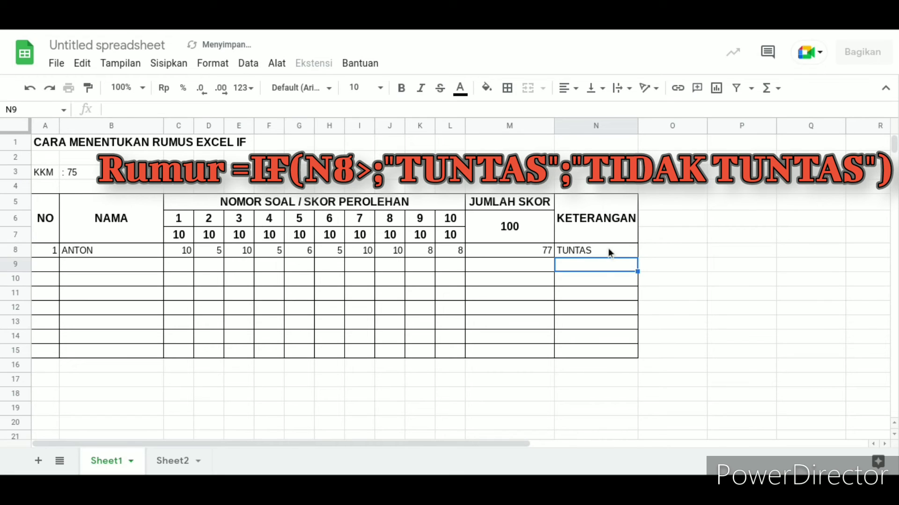
Fill the SUM formula from M8 down to M15 and the IF formula from N8 down to N15
{"action": "left_click", "coordinate": [606, 248]}
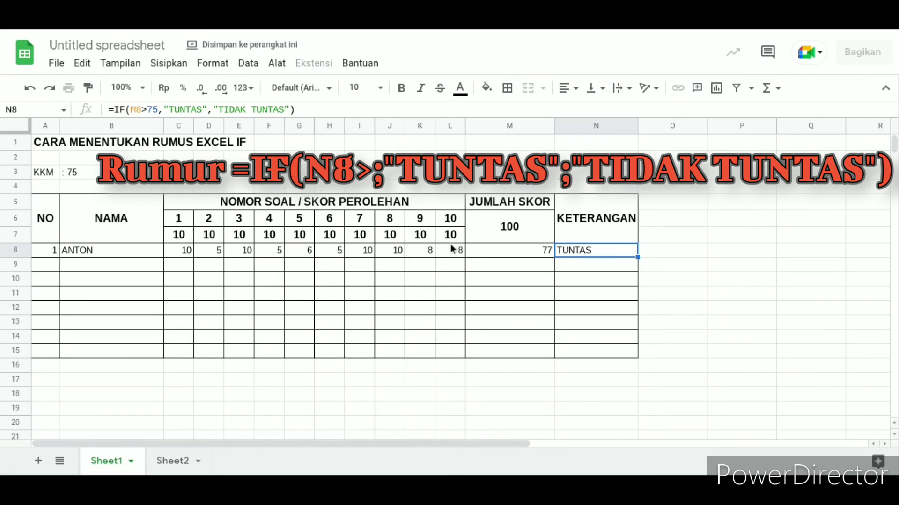
{"action": "left_click", "coordinate": [533, 248]}
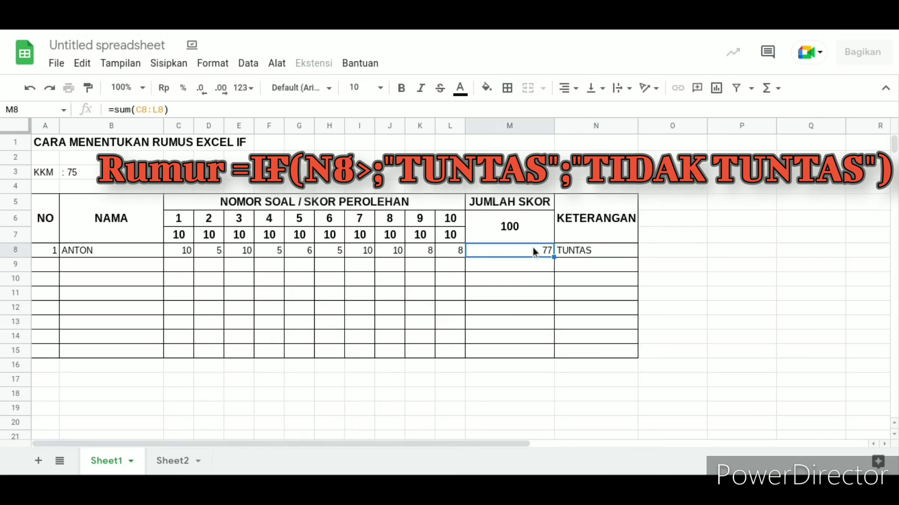
{"action": "left_click_drag", "start_coordinate": [553, 256], "coordinate": [553, 355]}
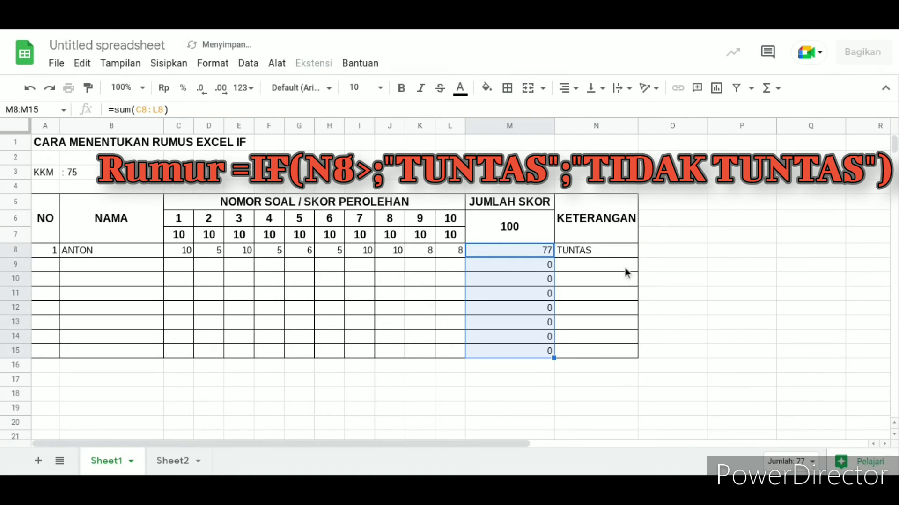
{"action": "left_click", "coordinate": [618, 254]}
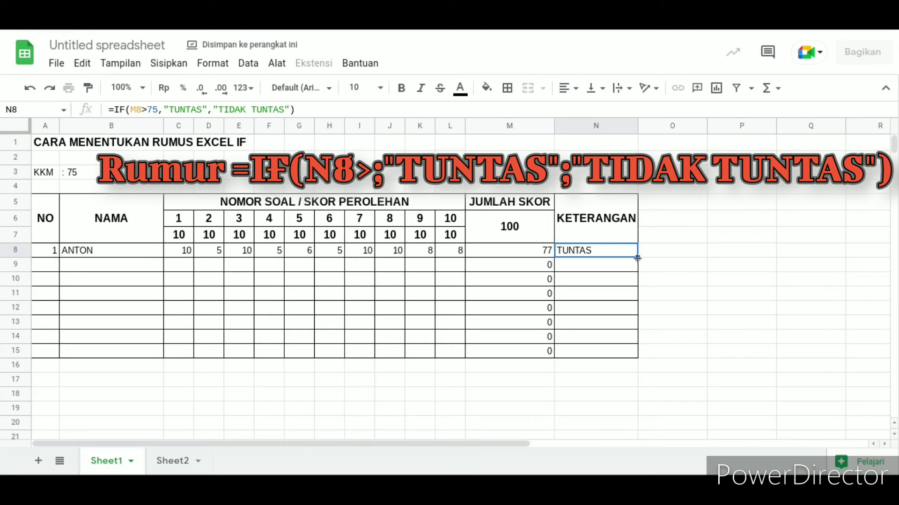
{"action": "left_click_drag", "start_coordinate": [637, 257], "coordinate": [637, 355]}
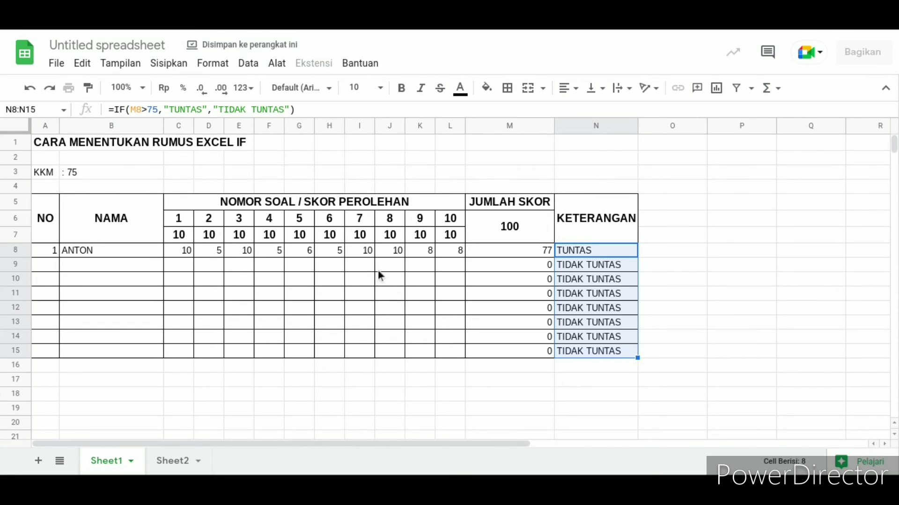
Enter the second student's name in B9 and number 2 in A9
{"action": "left_click", "coordinate": [131, 265]}
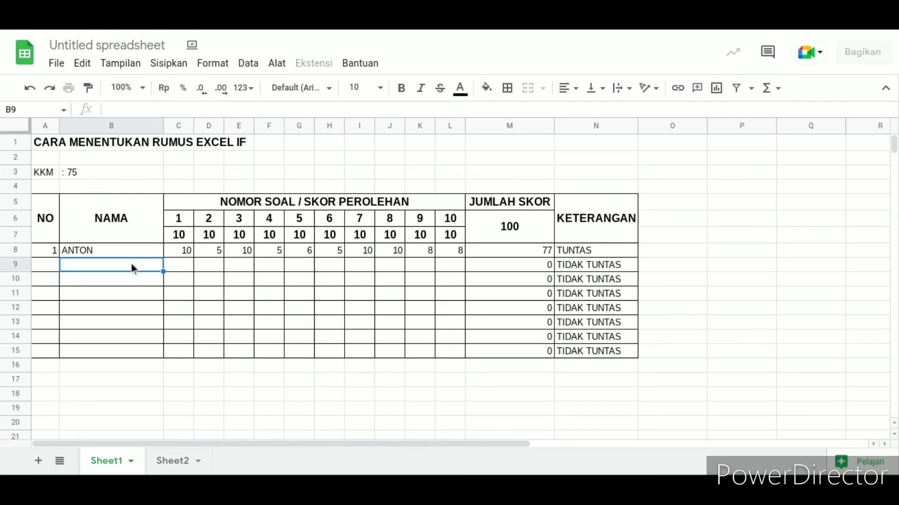
{"action": "type", "text": "ARI"}
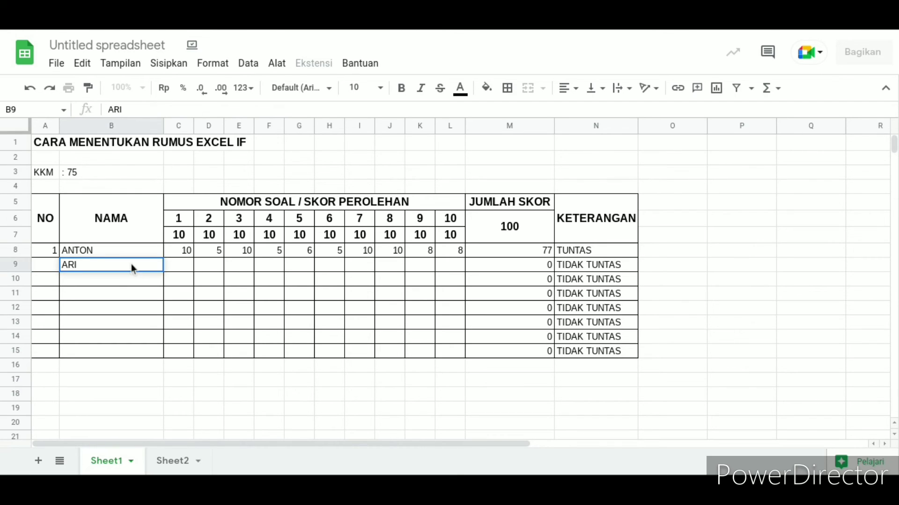
{"action": "key", "text": "Left"}
{"action": "type", "text": "2"}
{"action": "key", "text": "Right"}
{"action": "key", "text": "Right"}
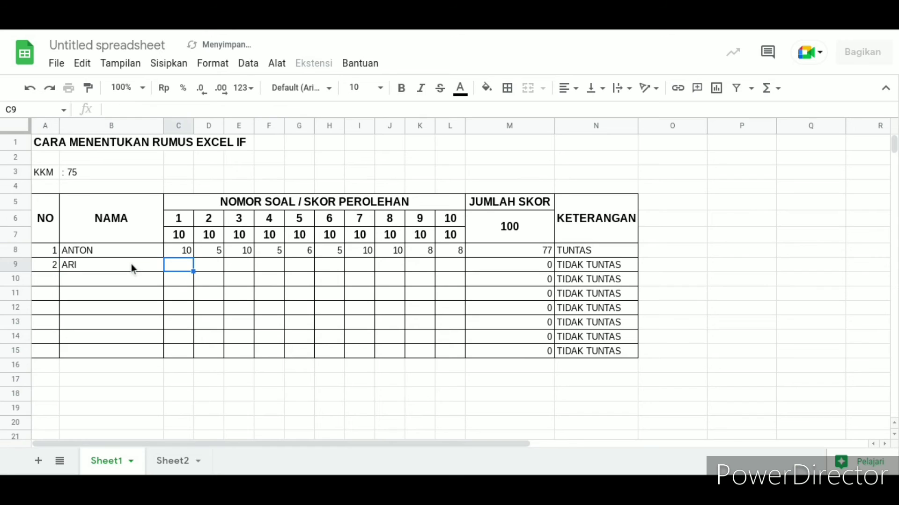
Enter the second student's question scores in C9:L9 as 5, 5, 8, 7, 5, 10, 10, 5, 5 and 5
{"action": "type", "text": "5"}
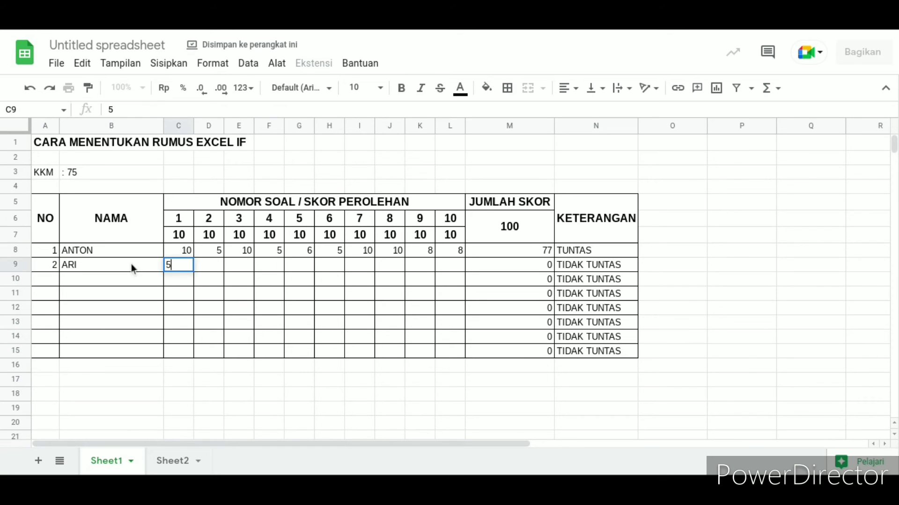
{"action": "key", "text": "Right"}
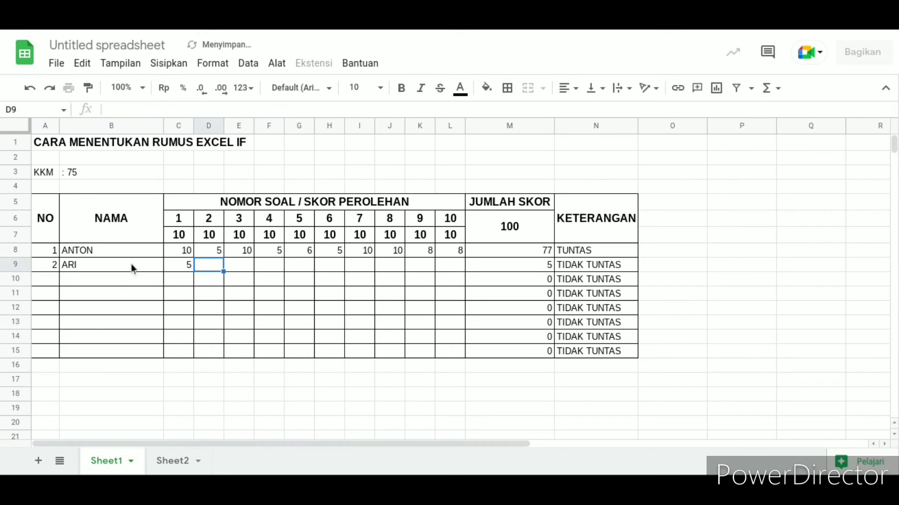
{"action": "type", "text": "5"}
{"action": "key", "text": "Right"}
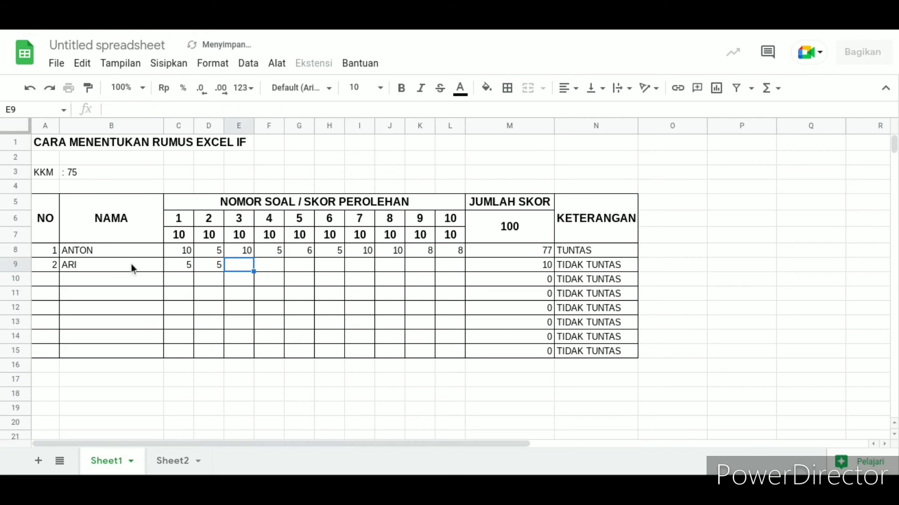
{"action": "type", "text": "8"}
{"action": "key", "text": "Right"}
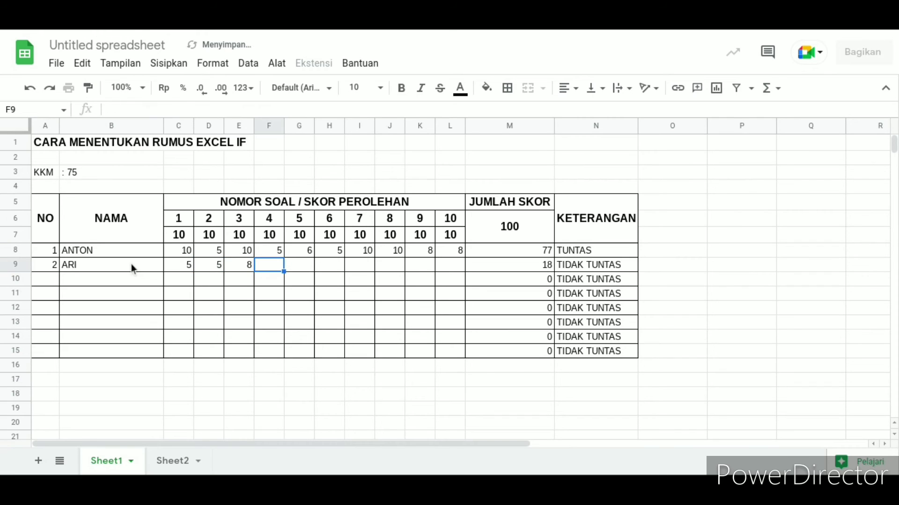
{"action": "type", "text": "7"}
{"action": "key", "text": "Right"}
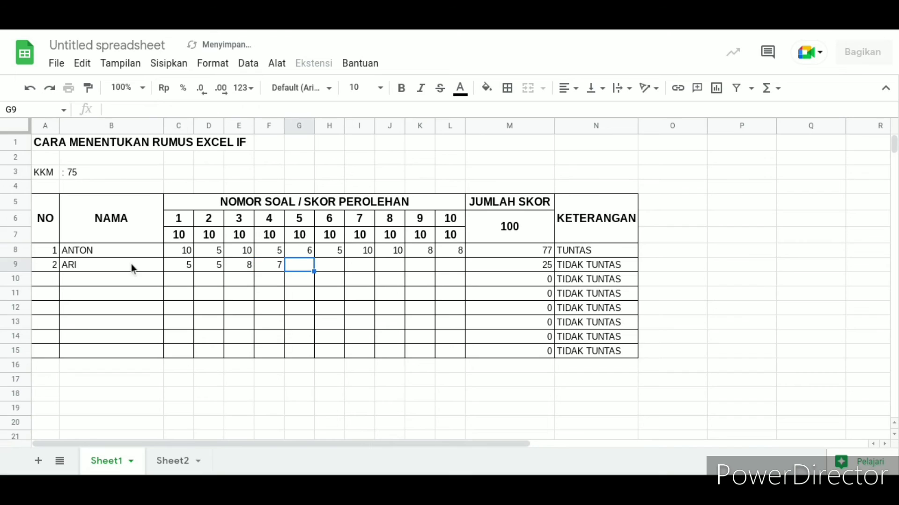
{"action": "type", "text": "5"}
{"action": "key", "text": "Right"}
{"action": "type", "text": "10"}
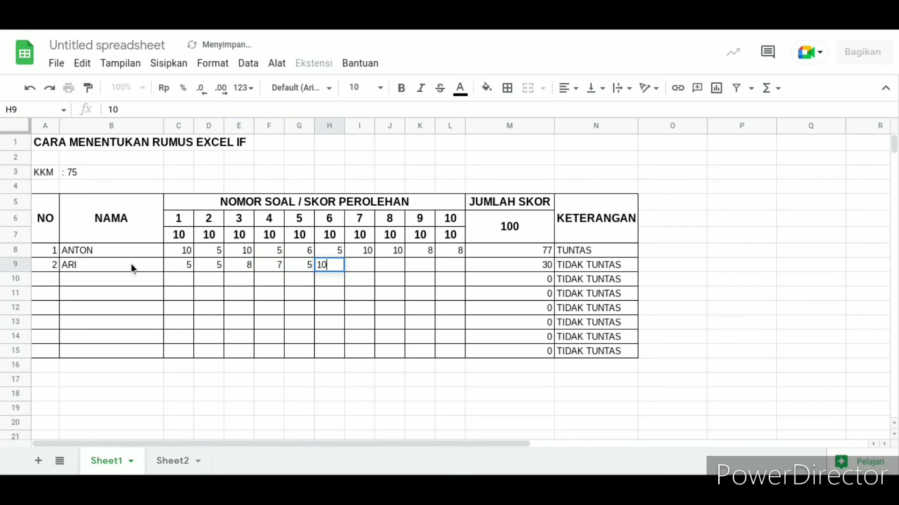
{"action": "key", "text": "Right"}
{"action": "type", "text": "10"}
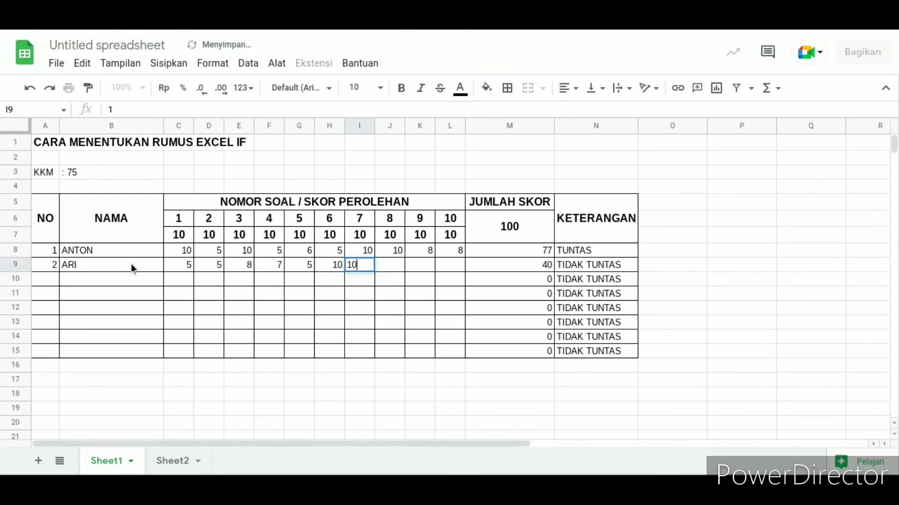
{"action": "key", "text": "Right"}
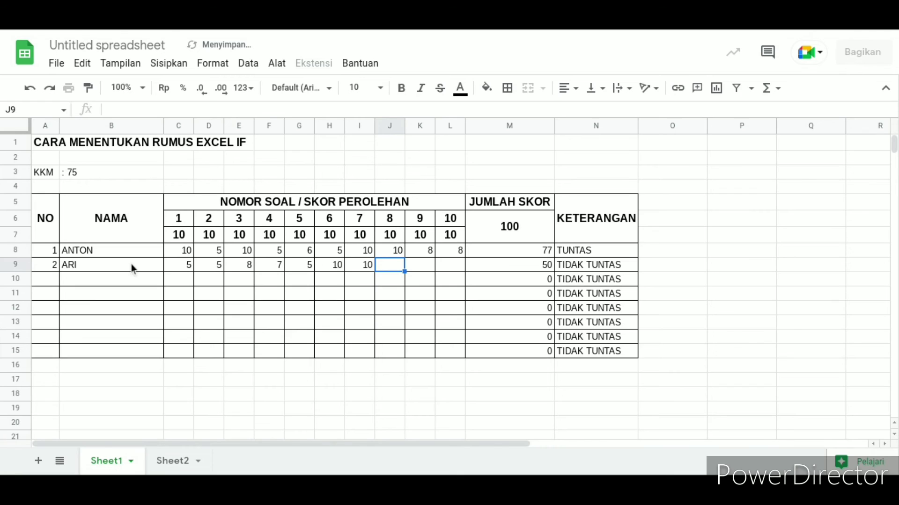
{"action": "type", "text": "5"}
{"action": "key", "text": "Right"}
{"action": "type", "text": "5"}
{"action": "key", "text": "Right"}
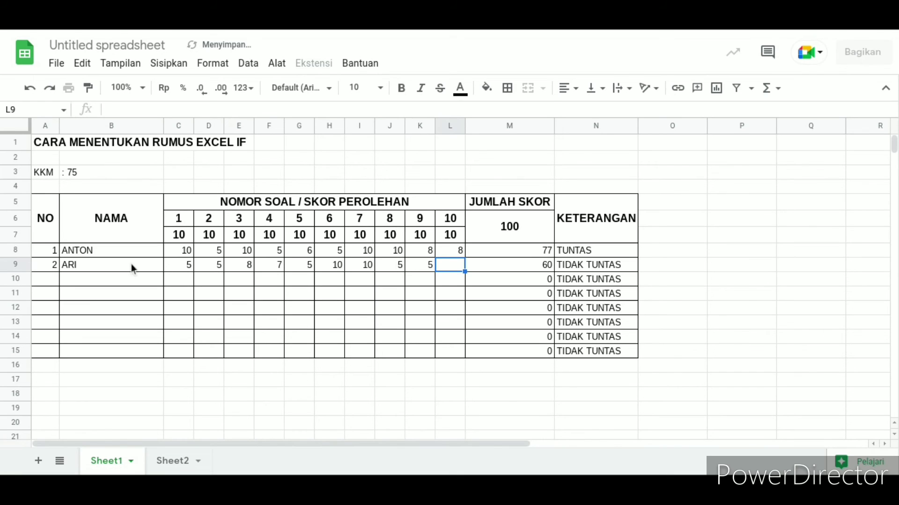
{"action": "type", "text": "5"}
{"action": "key", "text": "Right"}
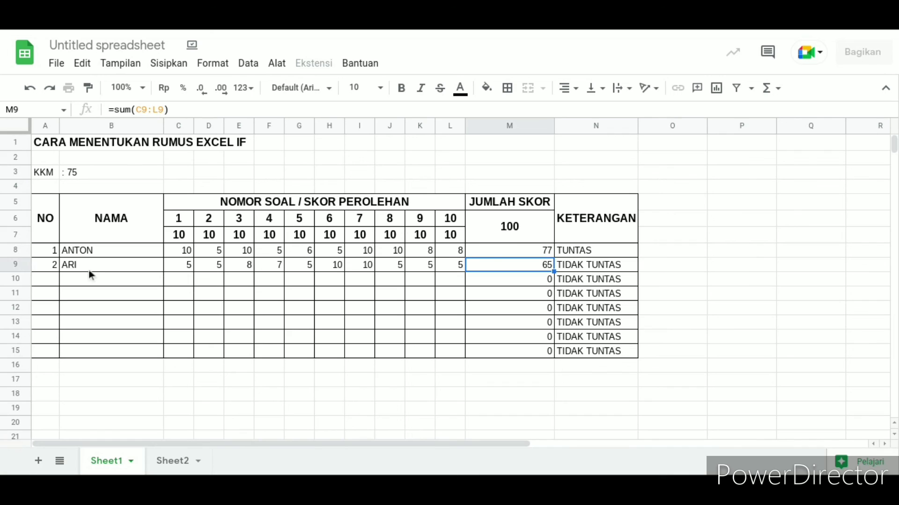
Enter number 3 in A10 and the third student's name in B10
{"action": "left_click", "coordinate": [50, 276]}
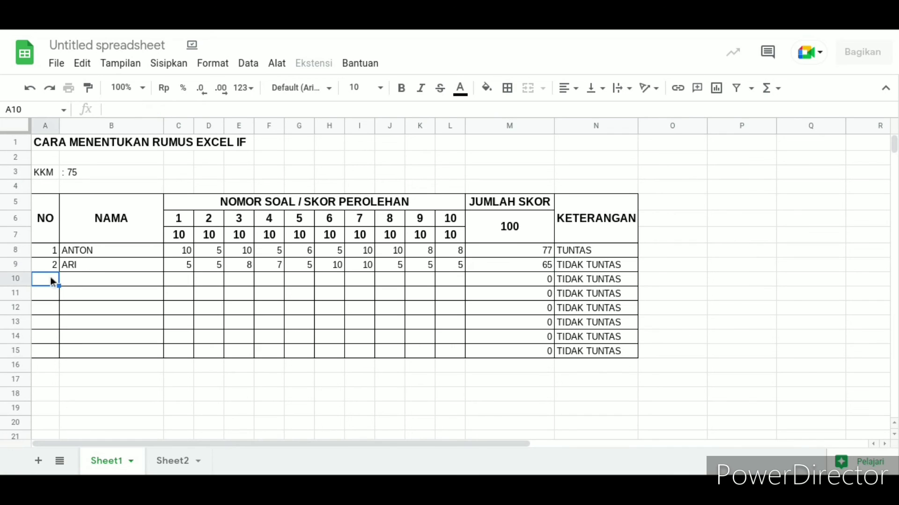
{"action": "type", "text": "3"}
{"action": "key", "text": "Tab"}
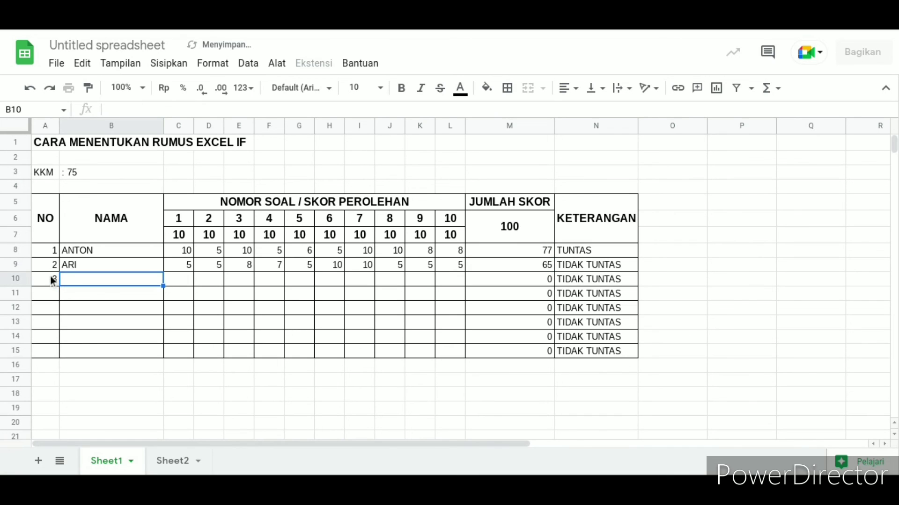
{"action": "type", "text": "BE"}
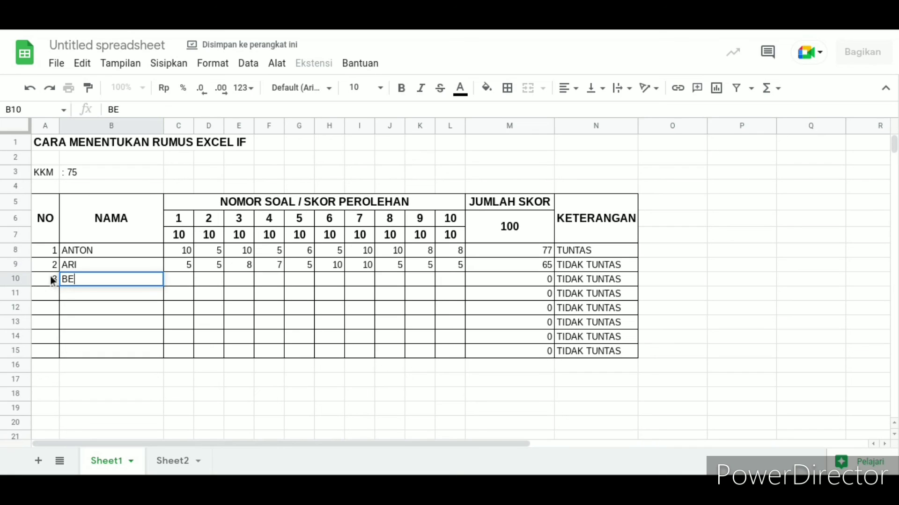
{"action": "type", "text": "RTUS"}
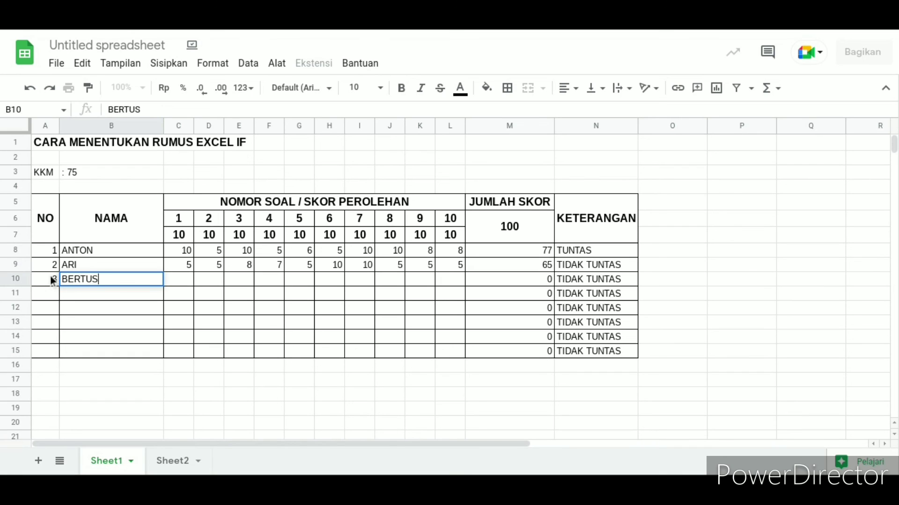
{"action": "key", "text": "BackSpace"}
{"action": "key", "text": "BackSpace"}
{"action": "key", "text": "BackSpace"}
{"action": "key", "text": "BackSpace"}
{"action": "key", "text": "BackSpace"}
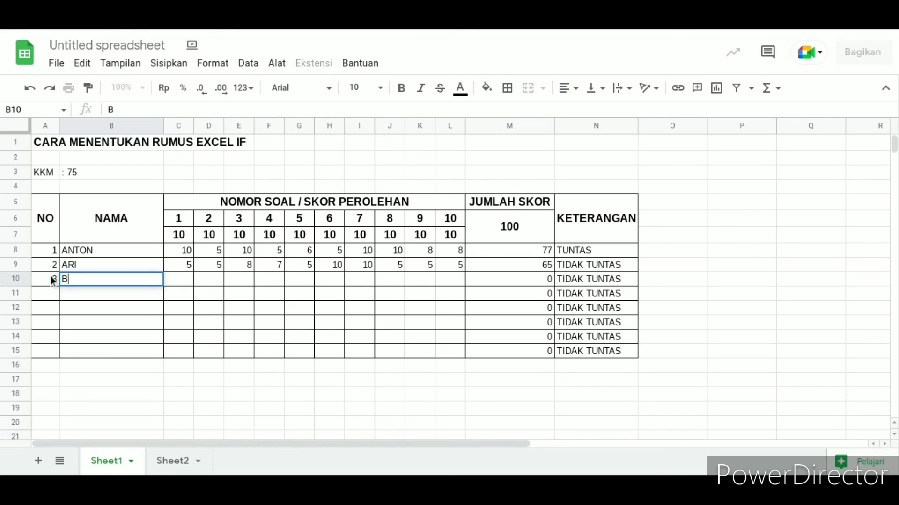
{"action": "type", "text": "UDI"}
{"action": "key", "text": "Tab"}
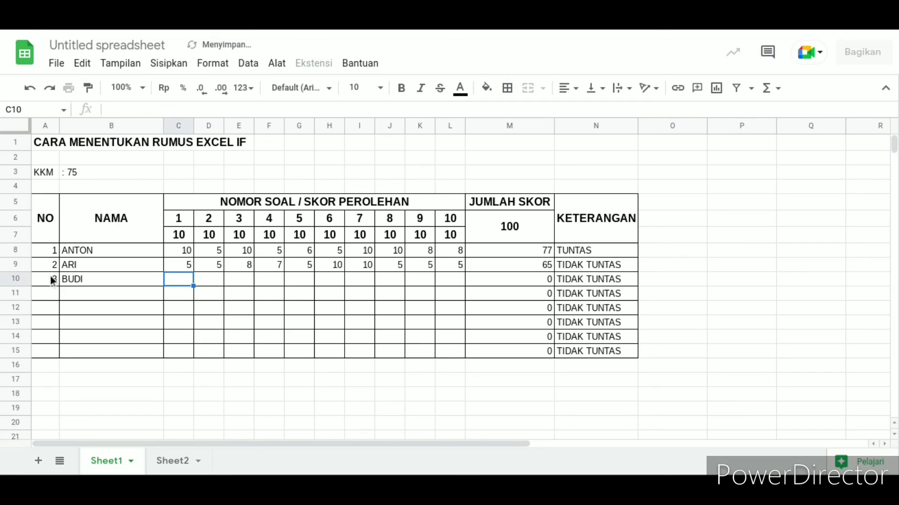
Enter the third student's question scores in C10:L10 as 10, 10, 5, 8, 8, 5, 10, 10, 10 and 5
{"action": "type", "text": "10"}
{"action": "key", "text": "Tab"}
{"action": "type", "text": "1"}
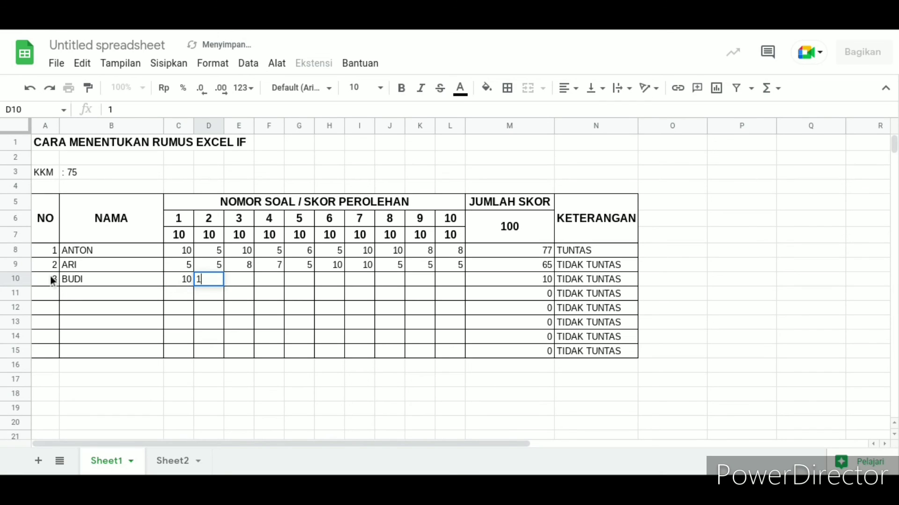
{"action": "type", "text": "0"}
{"action": "key", "text": "Tab"}
{"action": "type", "text": "5"}
{"action": "key", "text": "Tab"}
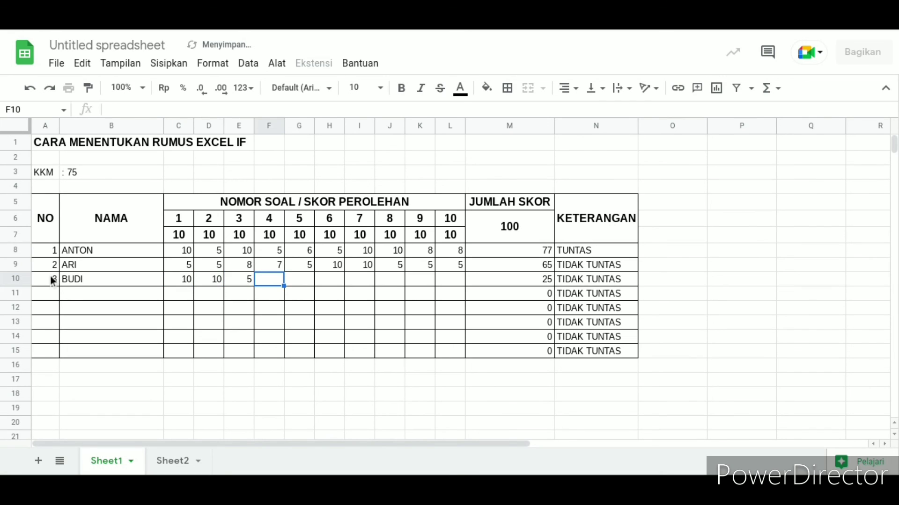
{"action": "type", "text": "8"}
{"action": "key", "text": "Tab"}
{"action": "type", "text": "8"}
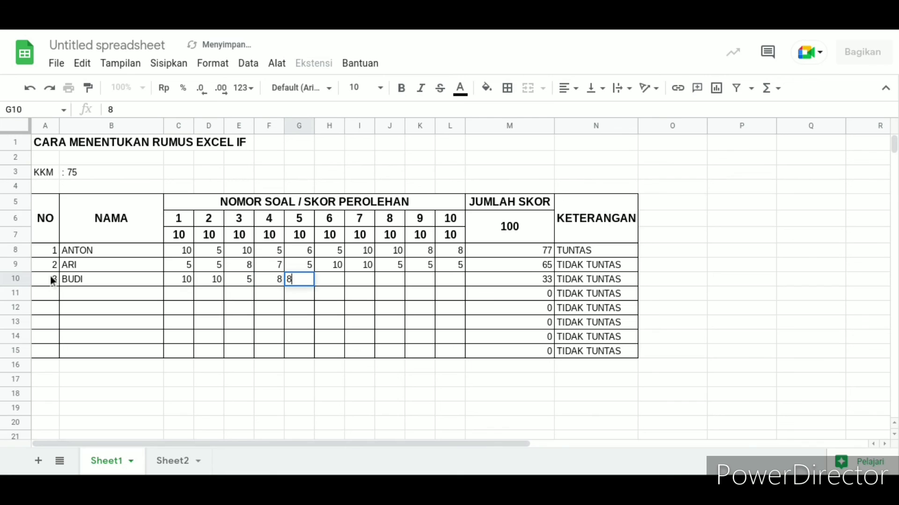
{"action": "key", "text": "Tab"}
{"action": "type", "text": "5"}
{"action": "key", "text": "Tab"}
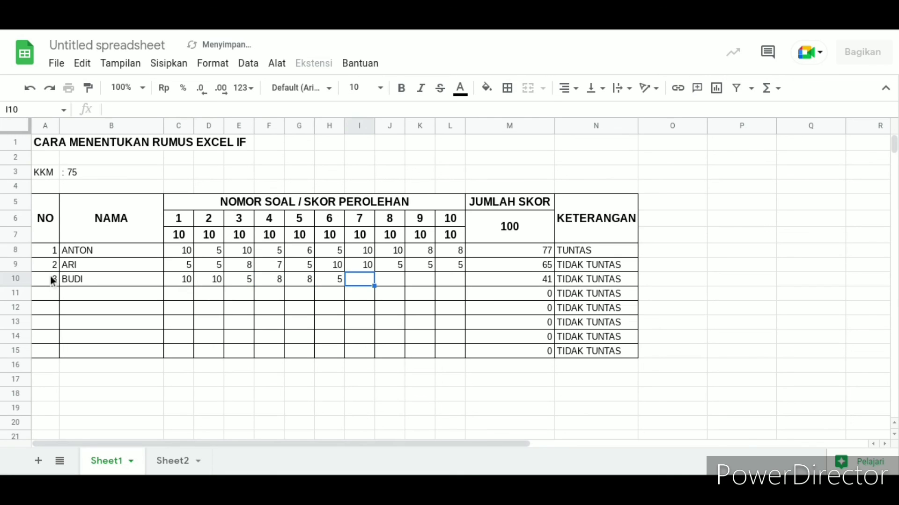
{"action": "type", "text": "10"}
{"action": "key", "text": "Tab"}
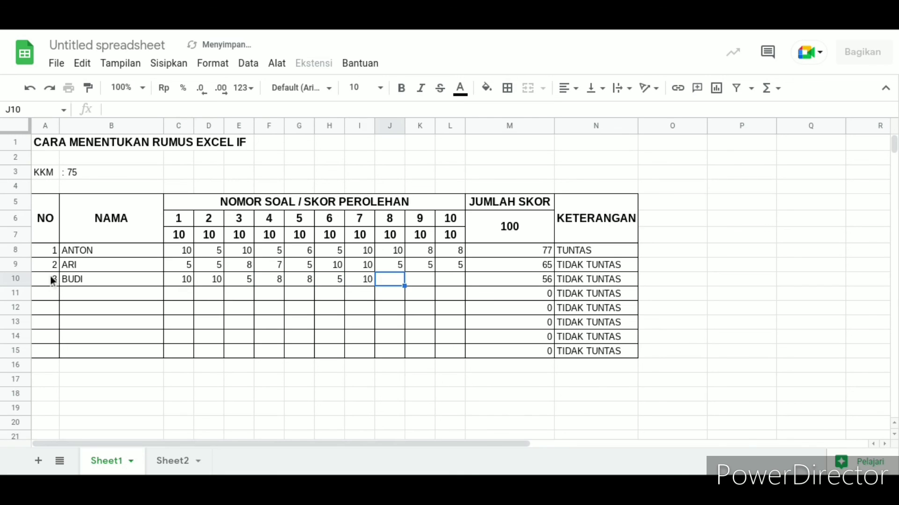
{"action": "type", "text": "10"}
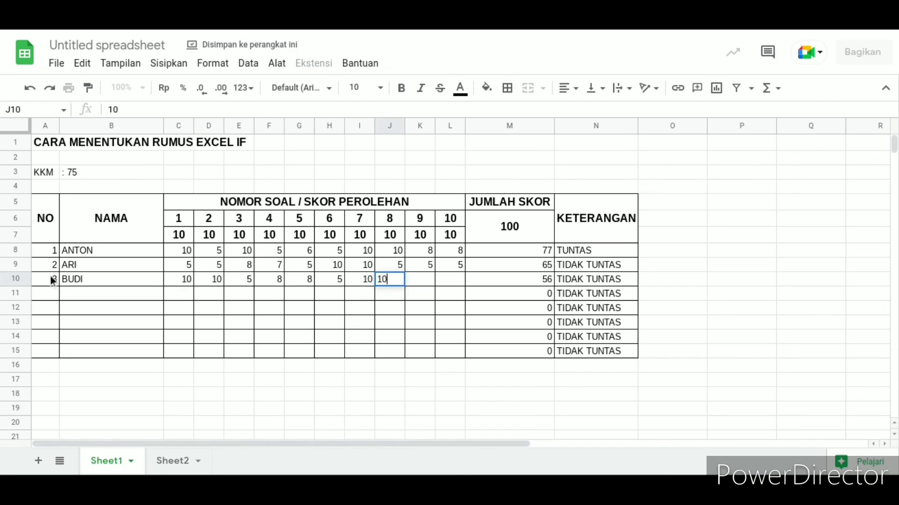
{"action": "key", "text": "Tab"}
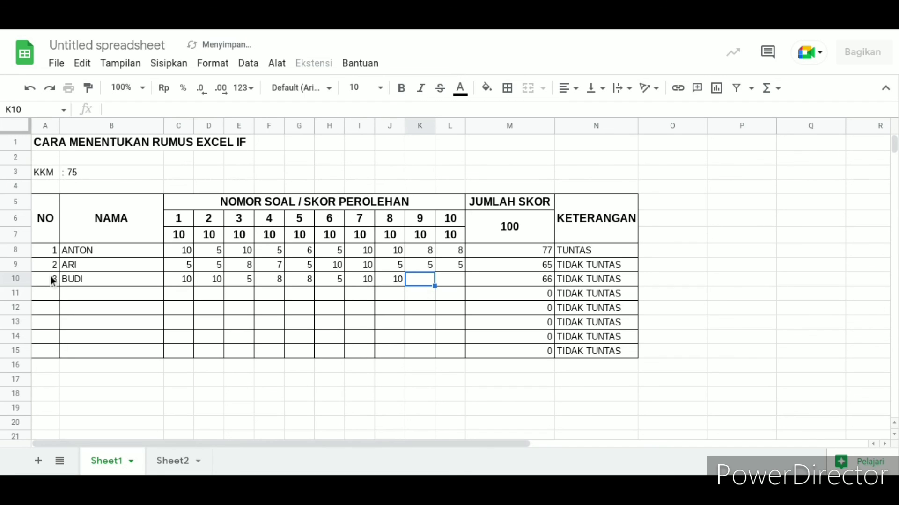
{"action": "type", "text": "10"}
{"action": "key", "text": "Tab"}
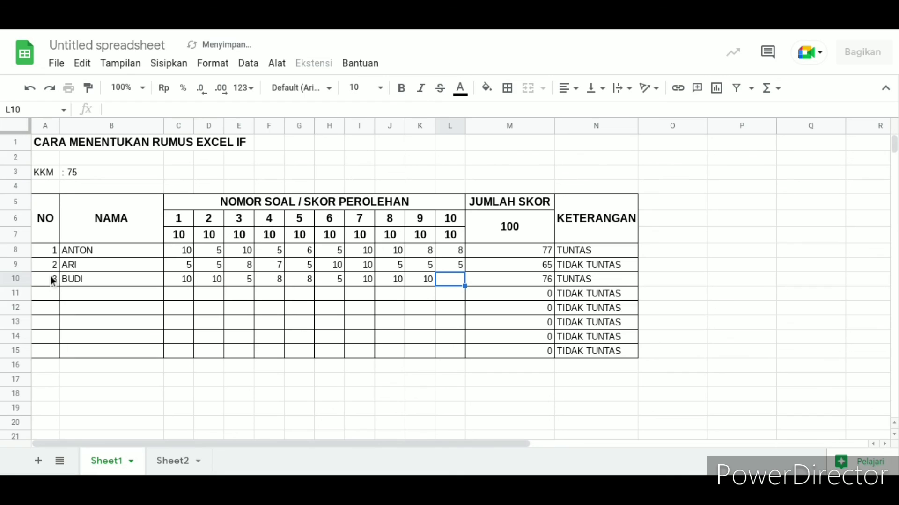
{"action": "type", "text": "5"}
{"action": "key", "text": "Tab"}
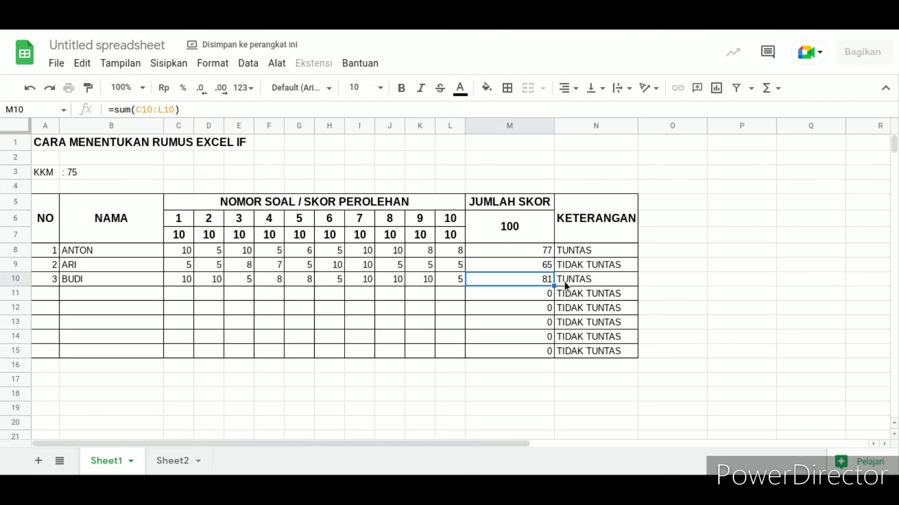
Examine the IF formula behind the first student's remark in N8
{"action": "left_click", "coordinate": [574, 250]}
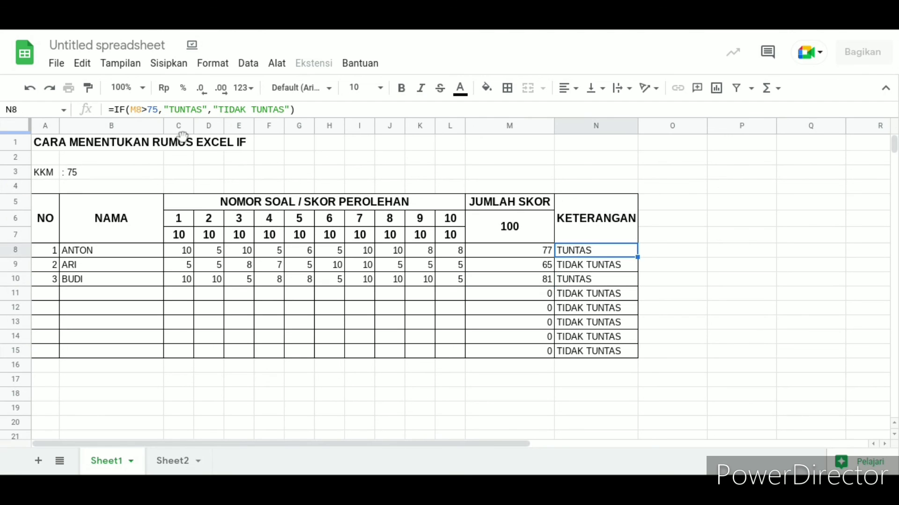